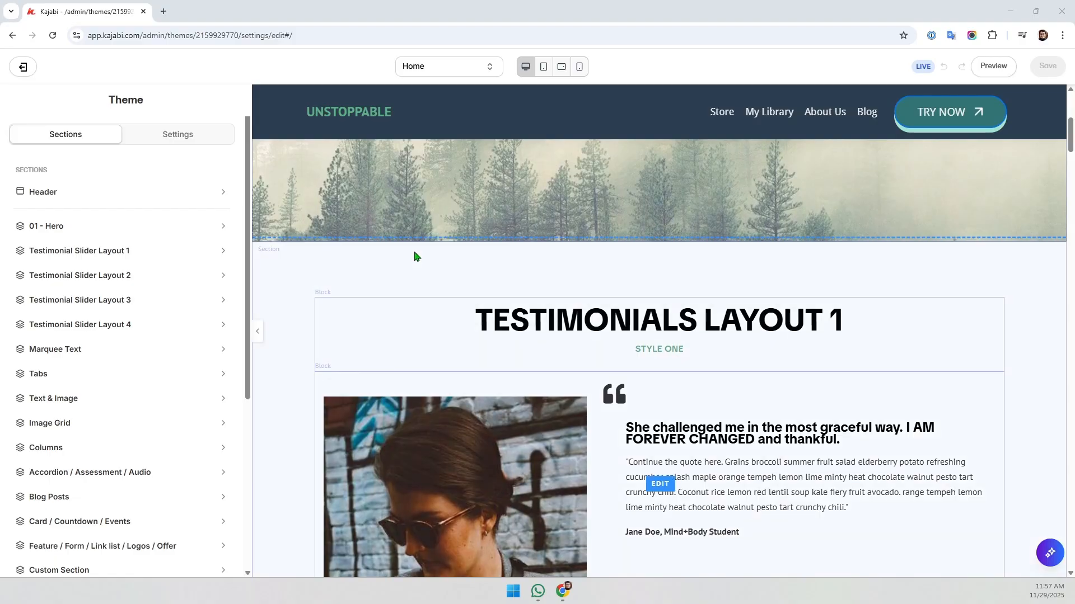
Open the Testimonial Slider Layout 1 section for editing.
{"action": "scroll", "coordinate": [417, 258], "scroll_direction": "down", "scroll_amount": 2}
{"action": "scroll", "coordinate": [951, 384], "scroll_direction": "down", "scroll_amount": 2}
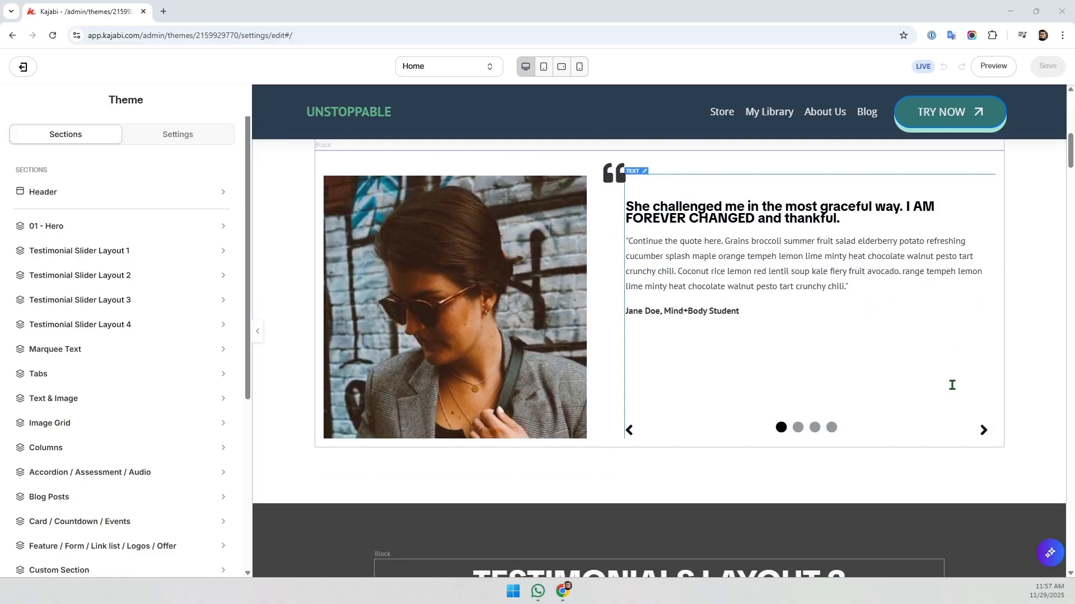
{"action": "scroll", "coordinate": [891, 375], "scroll_direction": "up", "scroll_amount": 2}
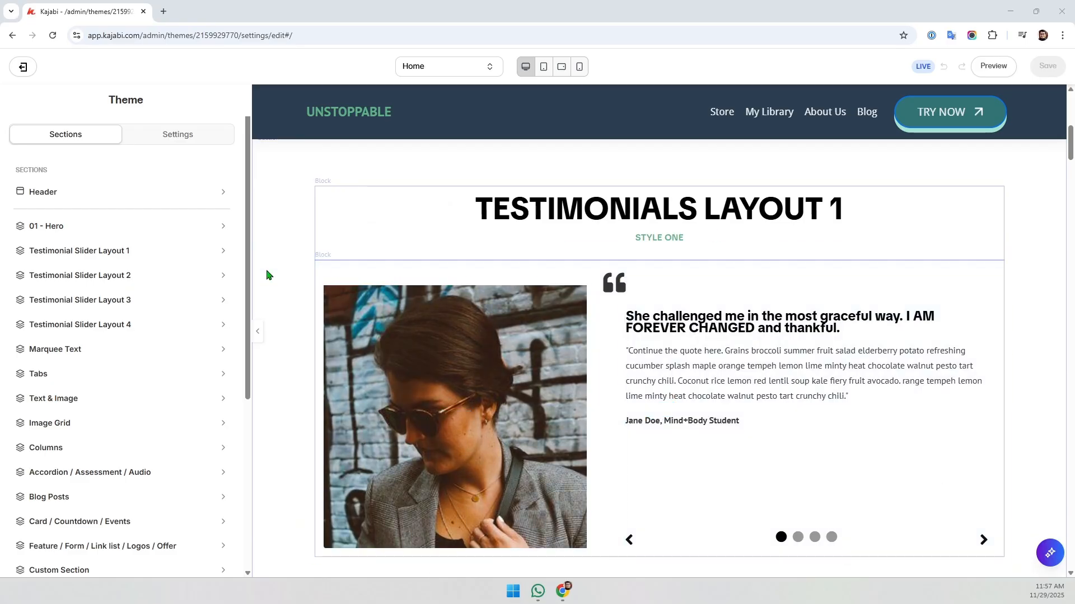
{"action": "scroll", "coordinate": [812, 284], "scroll_direction": "down", "scroll_amount": 1}
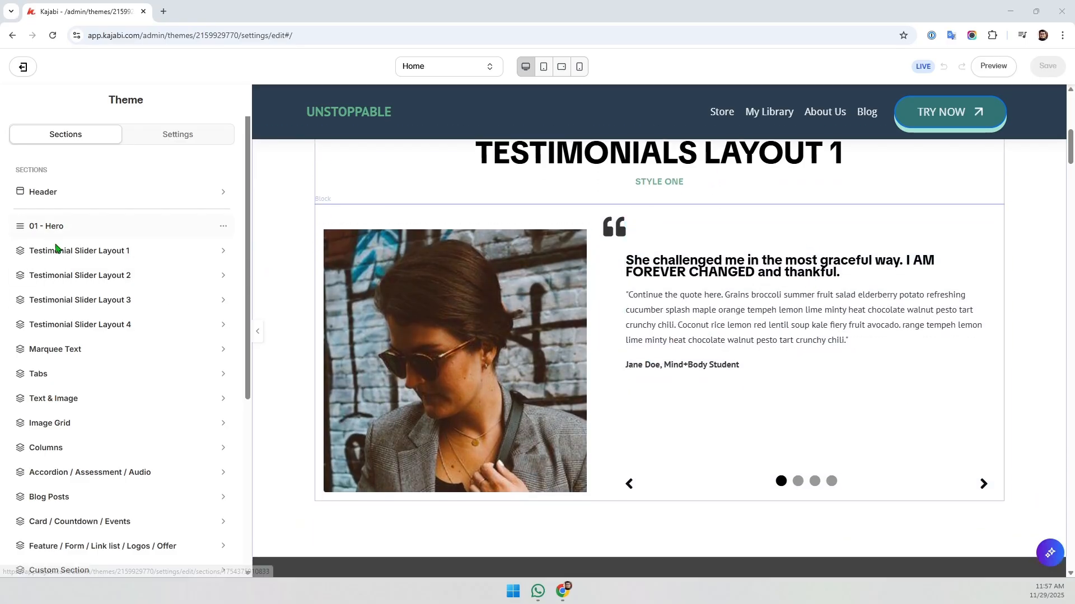
{"action": "left_click", "coordinate": [93, 252]}
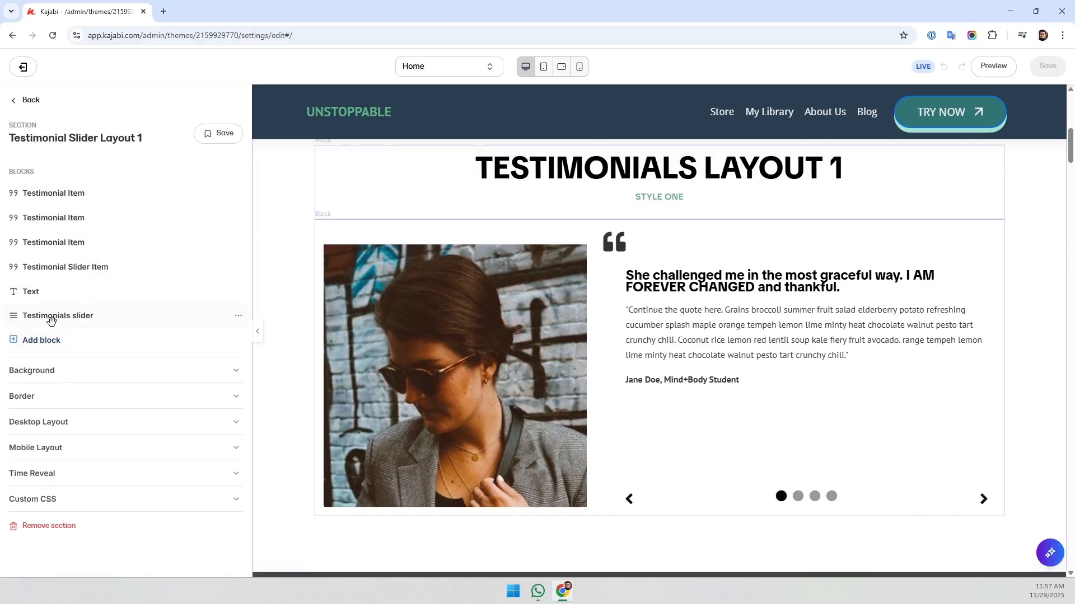
Hide the Testimonials slider block in the section and show it again.
{"action": "scroll", "coordinate": [454, 284], "scroll_direction": "up", "scroll_amount": 3}
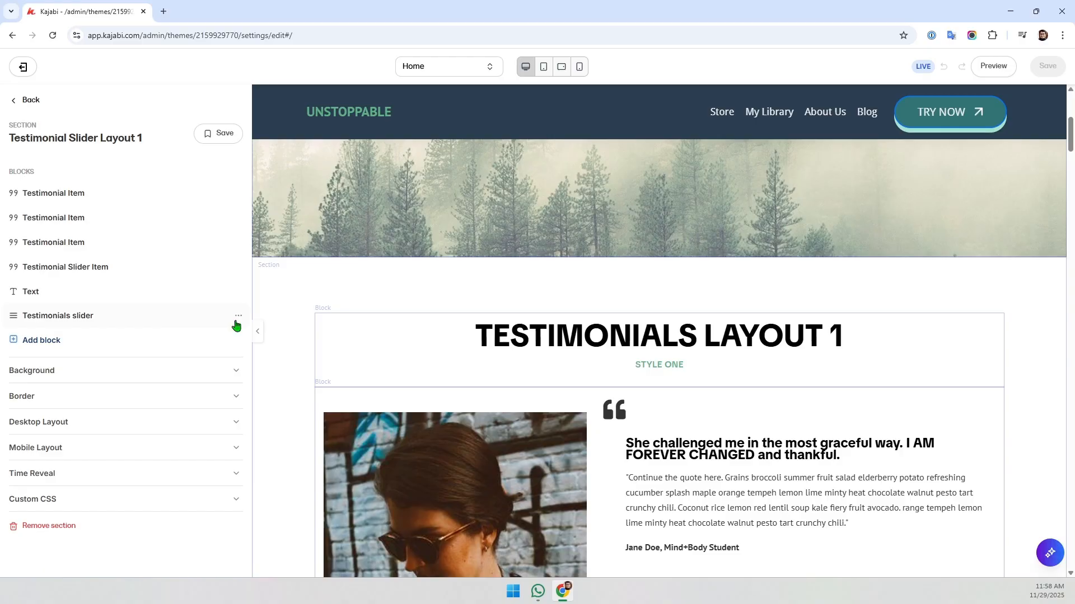
{"action": "left_click", "coordinate": [238, 317]}
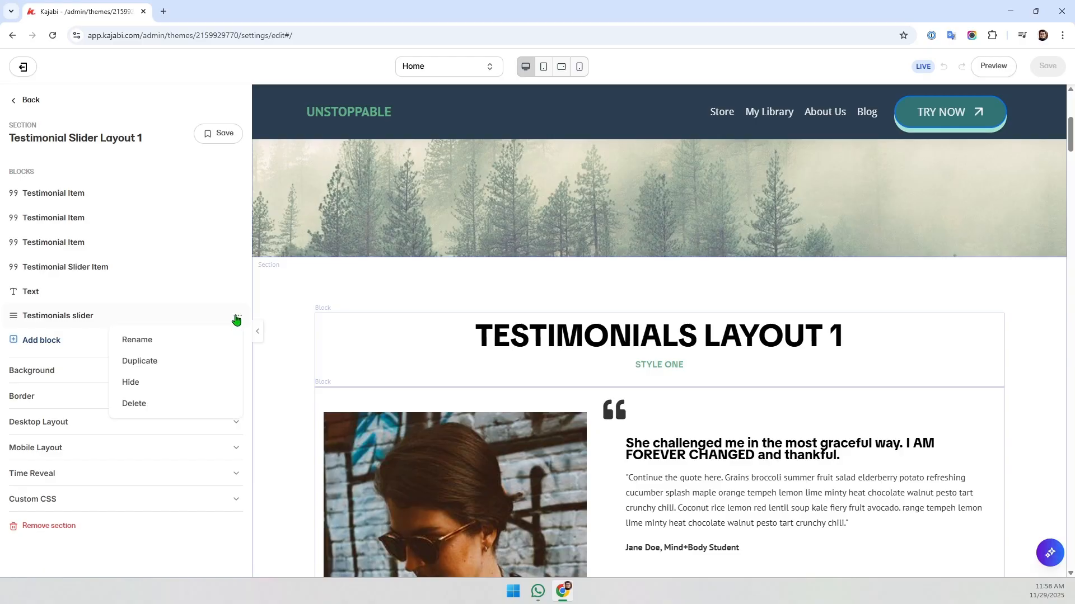
{"action": "left_click", "coordinate": [140, 387]}
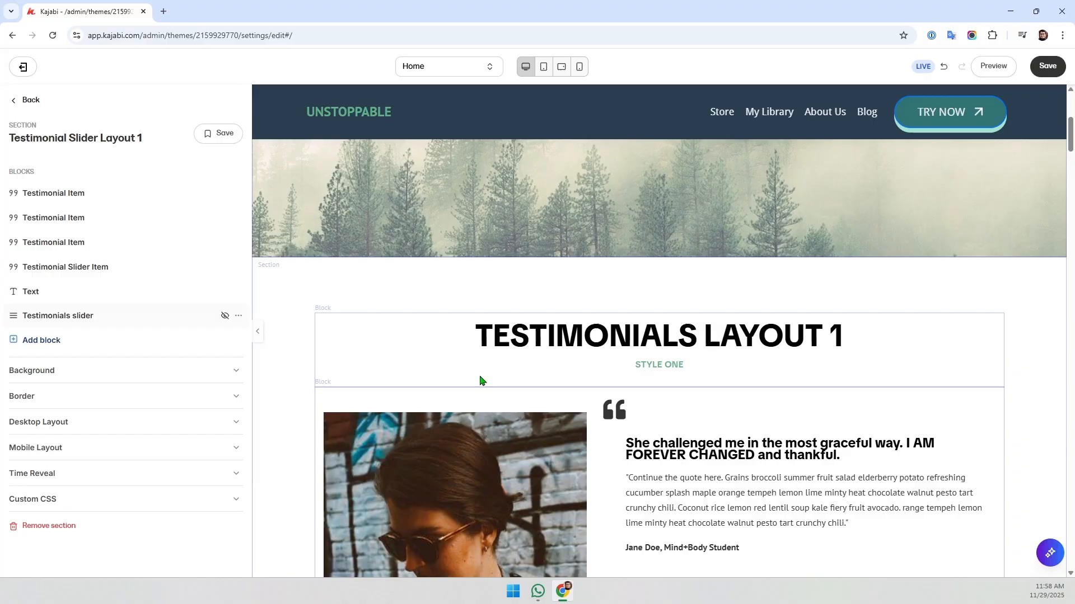
{"action": "scroll", "coordinate": [806, 406], "scroll_direction": "down", "scroll_amount": 1}
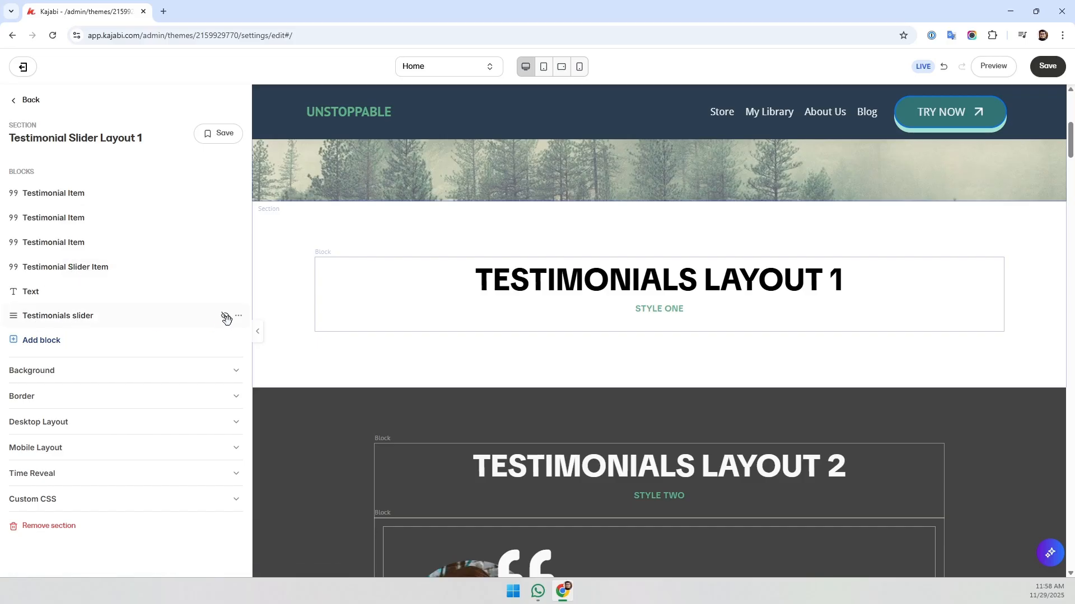
{"action": "left_click", "coordinate": [239, 319]}
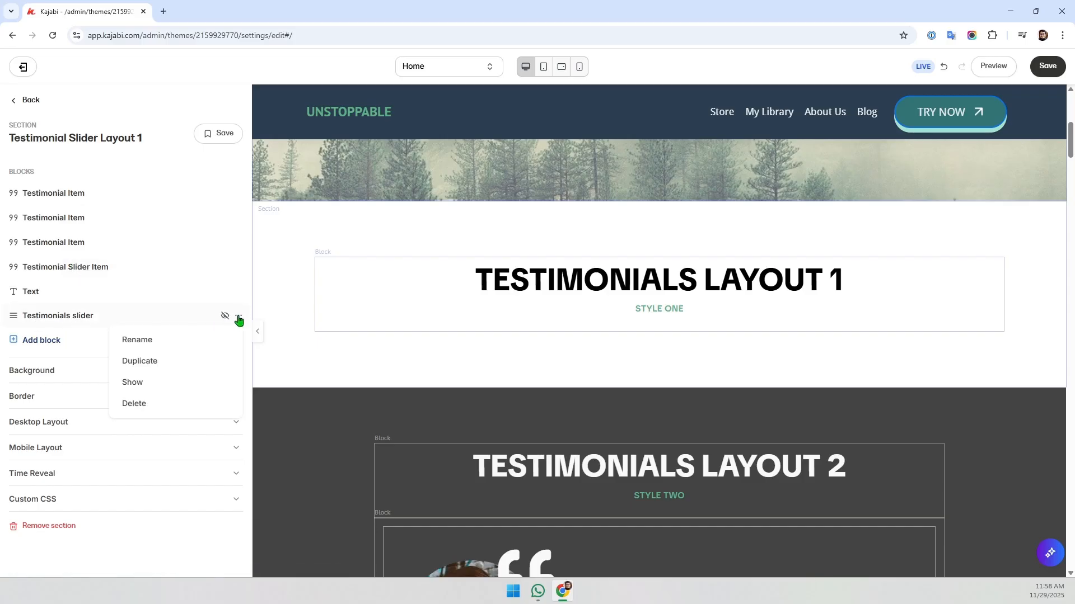
{"action": "left_click", "coordinate": [141, 381]}
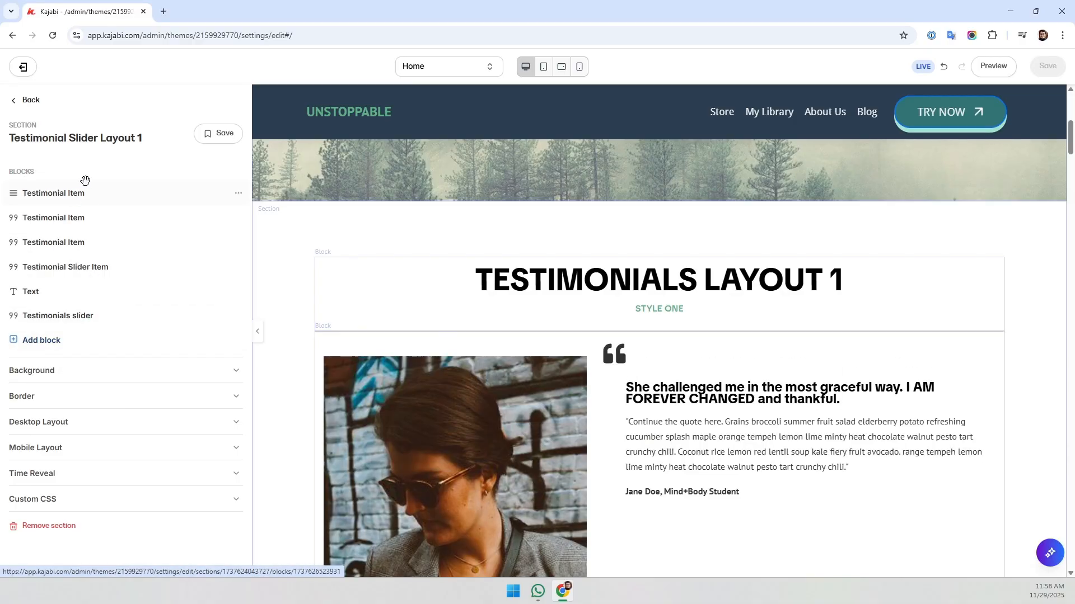
Review the image and text settings of the first Testimonial Item block and return to the section's block list.
{"action": "left_click", "coordinate": [56, 196]}
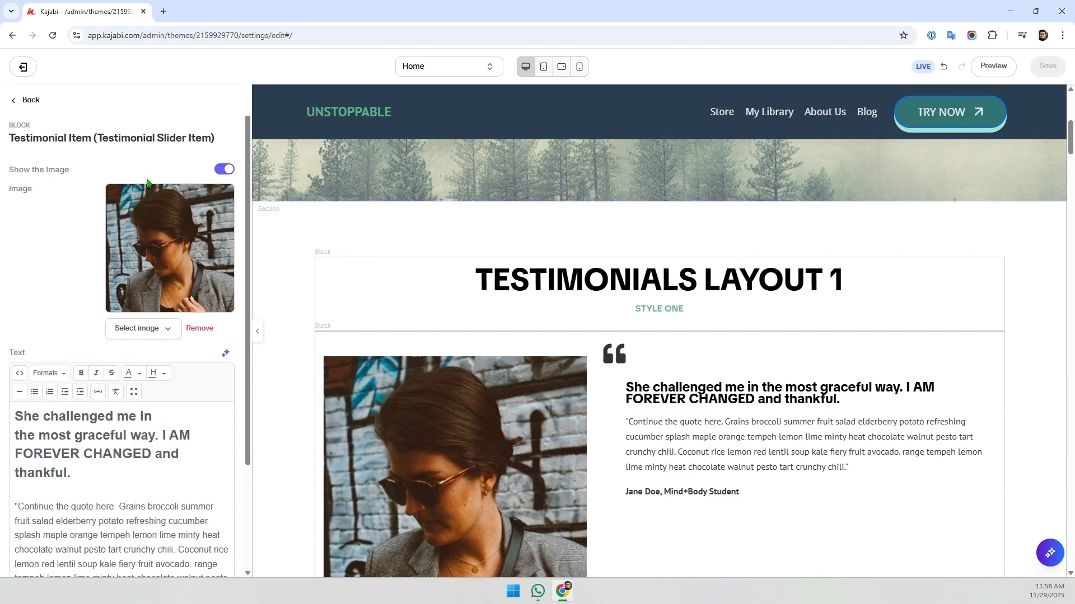
{"action": "scroll", "coordinate": [67, 249], "scroll_direction": "down", "scroll_amount": 3}
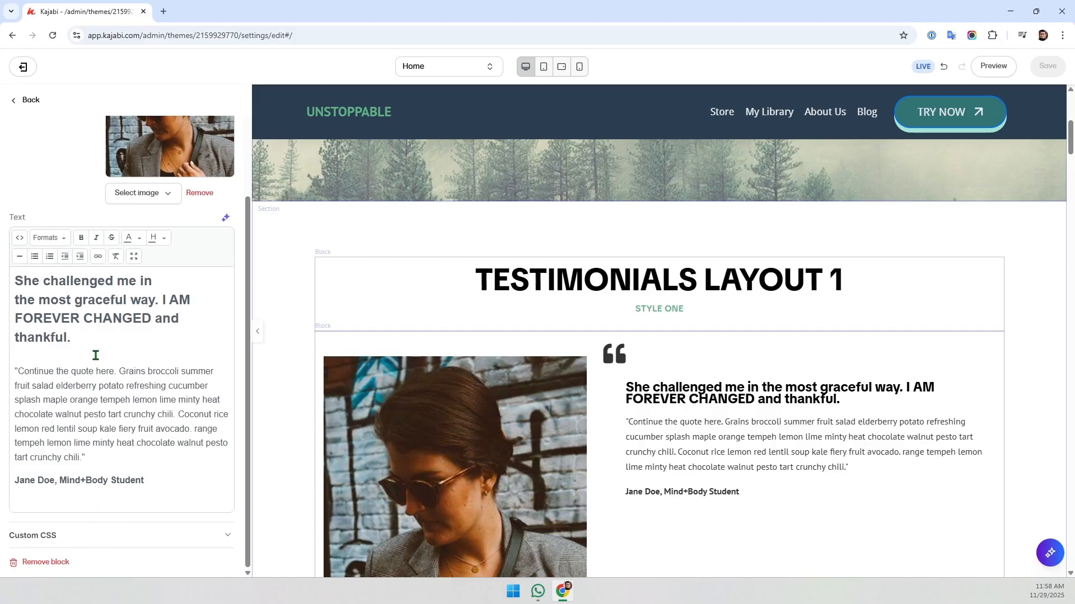
{"action": "scroll", "coordinate": [140, 359], "scroll_direction": "up", "scroll_amount": 3}
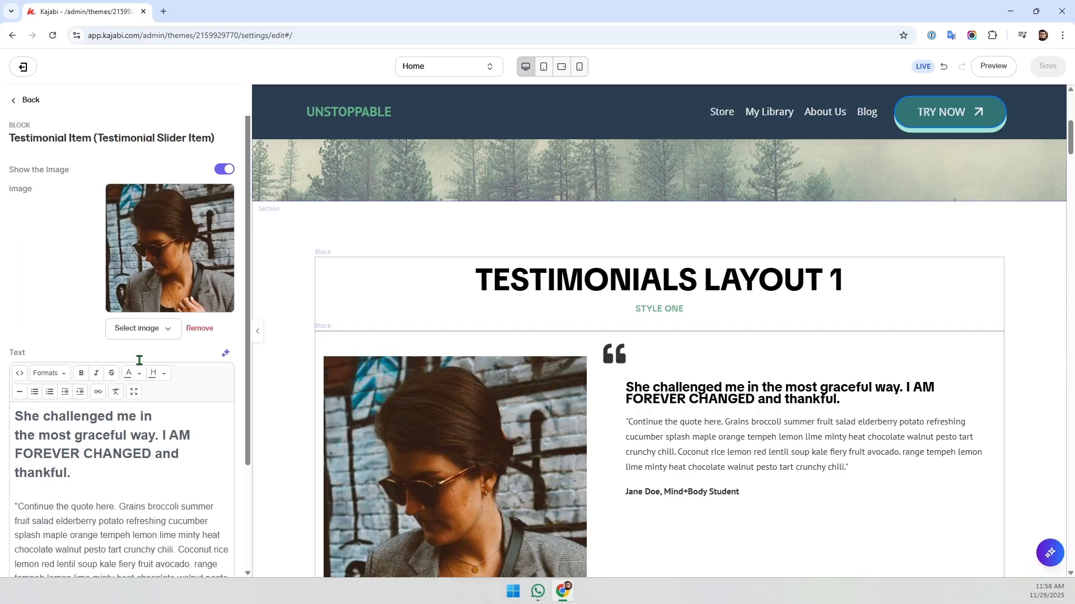
{"action": "left_click", "coordinate": [30, 102]}
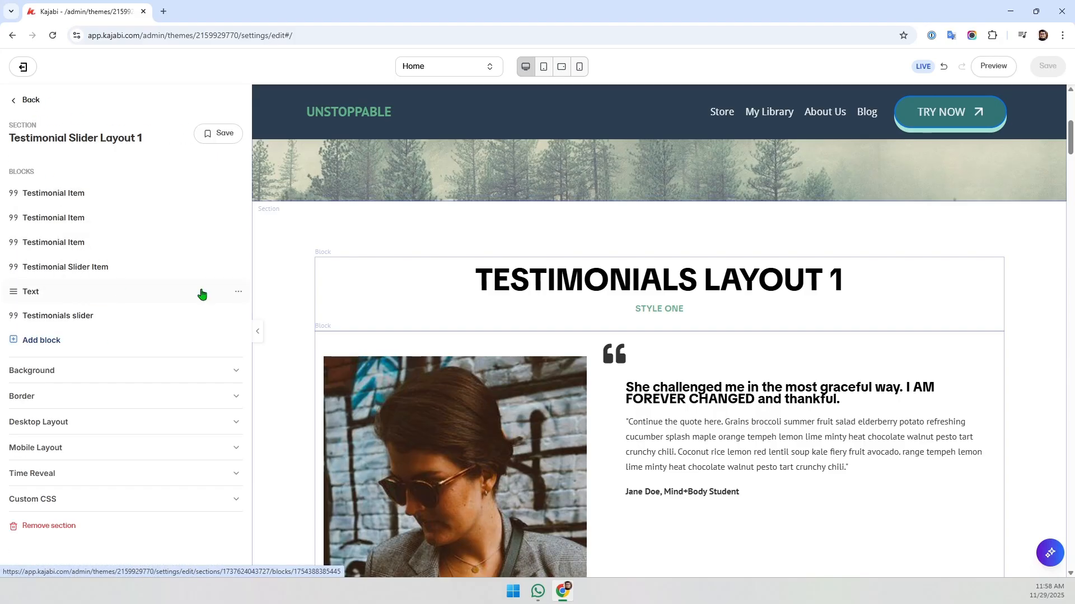
Move the second Testimonial Item block above the first one.
{"action": "scroll", "coordinate": [710, 360], "scroll_direction": "down", "scroll_amount": 3}
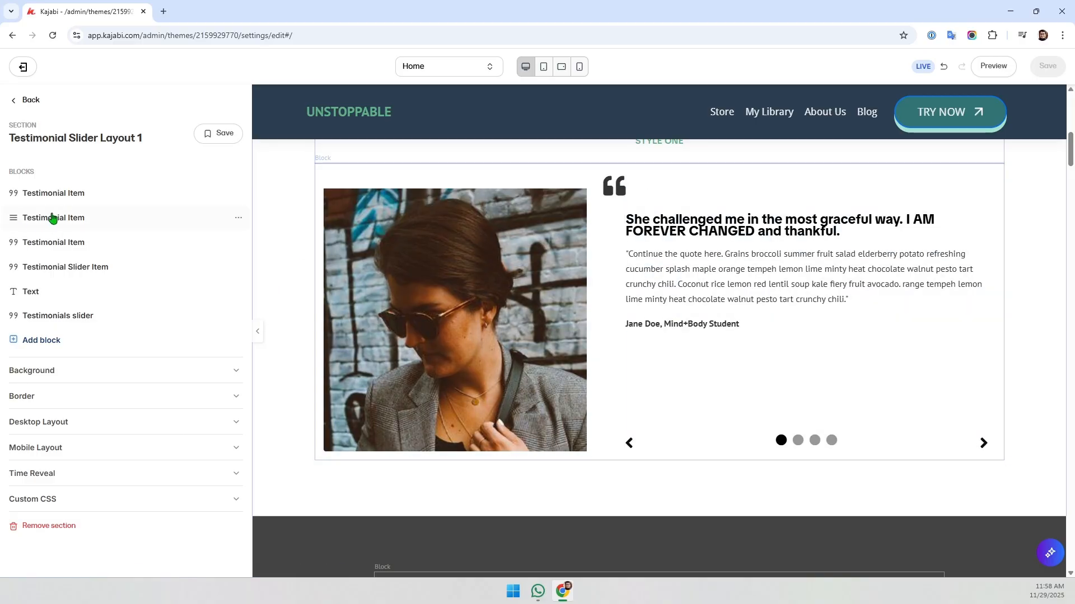
{"action": "left_click_drag", "start_coordinate": [54, 222], "coordinate": [55, 191]}
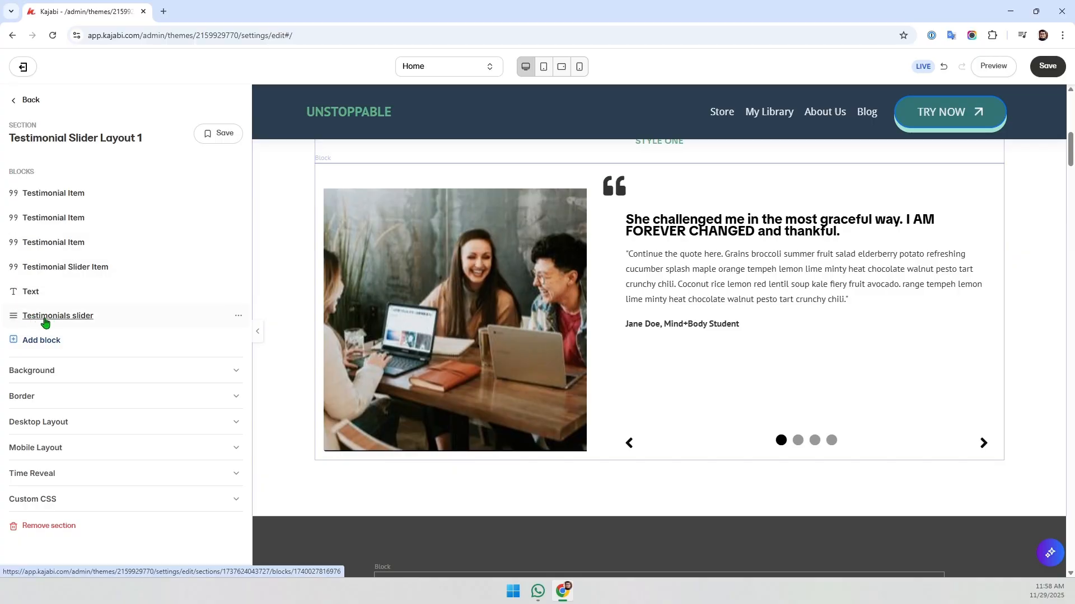
Open the Testimonials slider block's slider settings and check the available style options.
{"action": "left_click", "coordinate": [75, 320]}
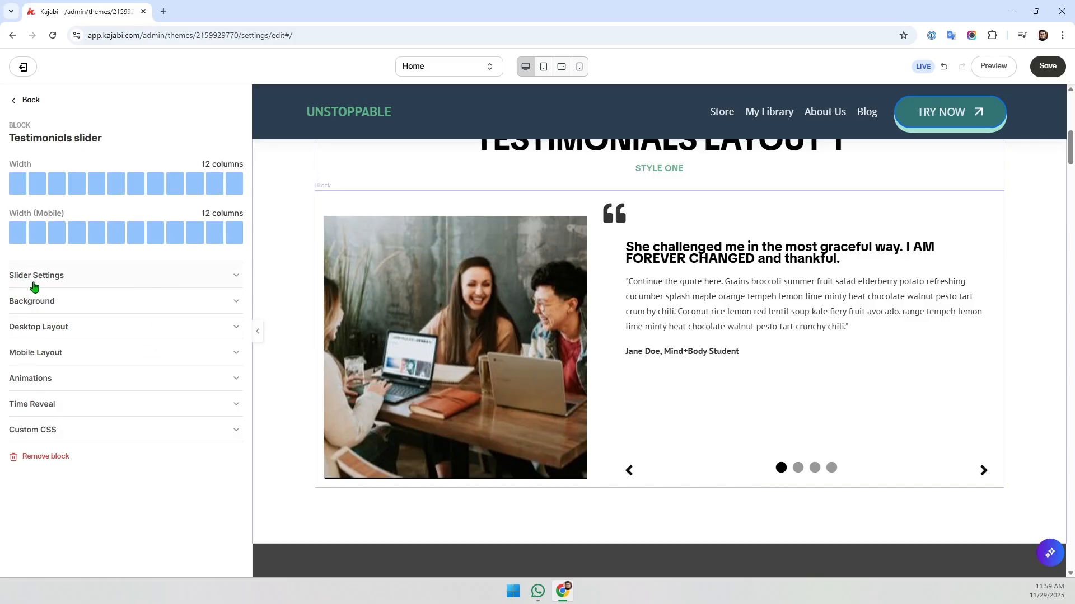
{"action": "left_click", "coordinate": [154, 282]}
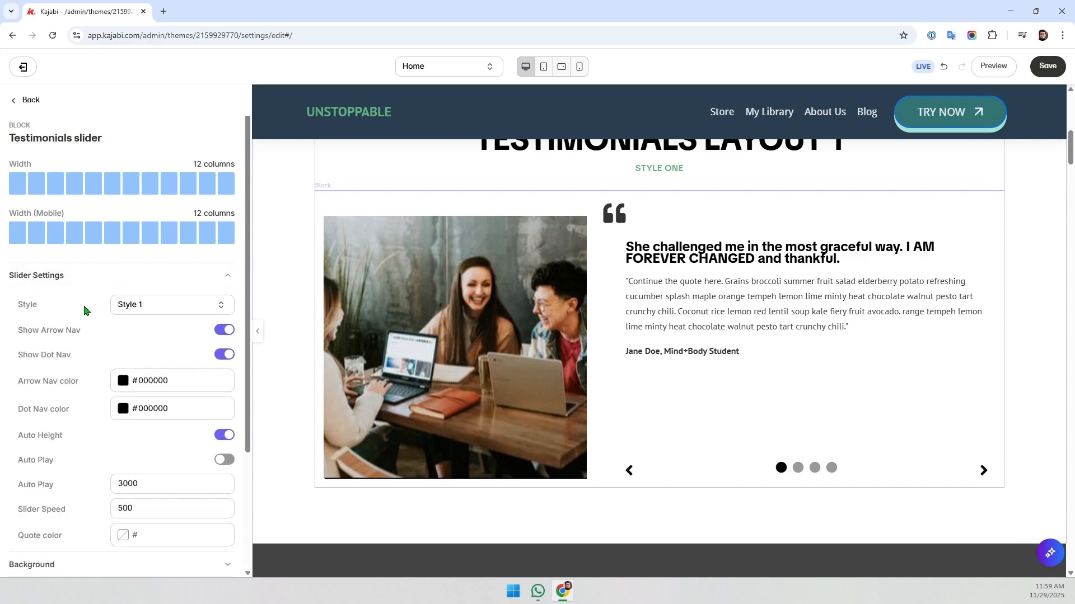
{"action": "left_click", "coordinate": [194, 312]}
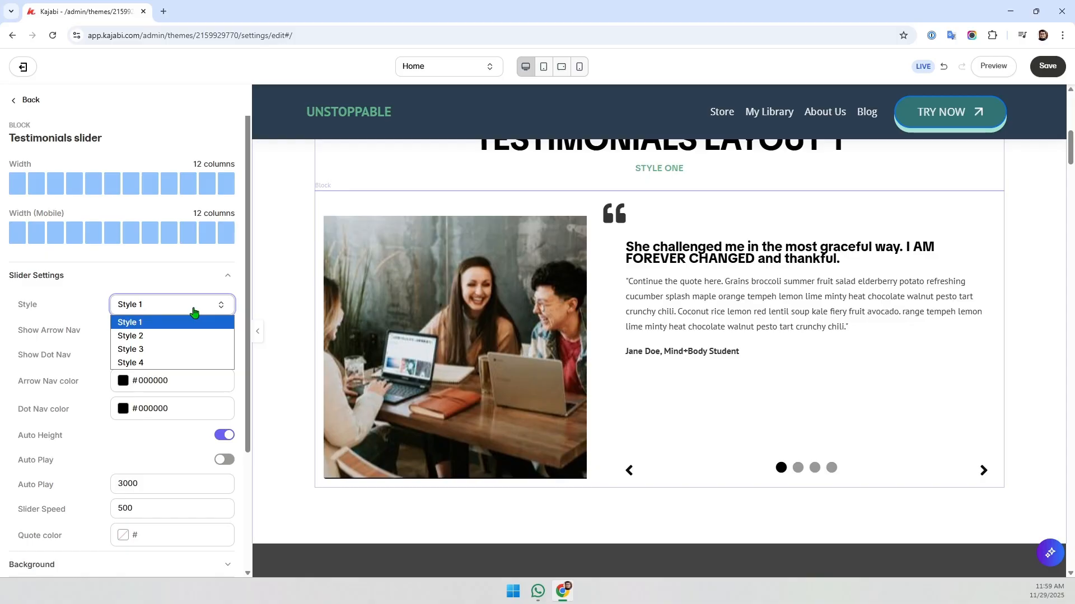
{"action": "left_click", "coordinate": [194, 311]}
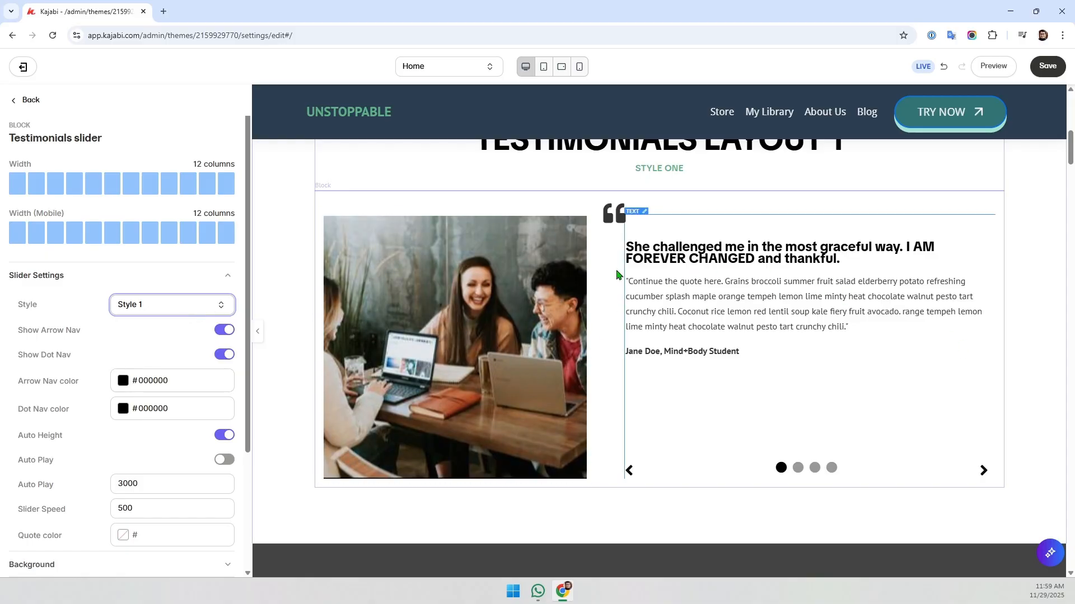
Examine the Testimonials Layout 2, 3 and 4 sections in the page preview to compare the slider styles.
{"action": "left_click", "coordinate": [146, 299]}
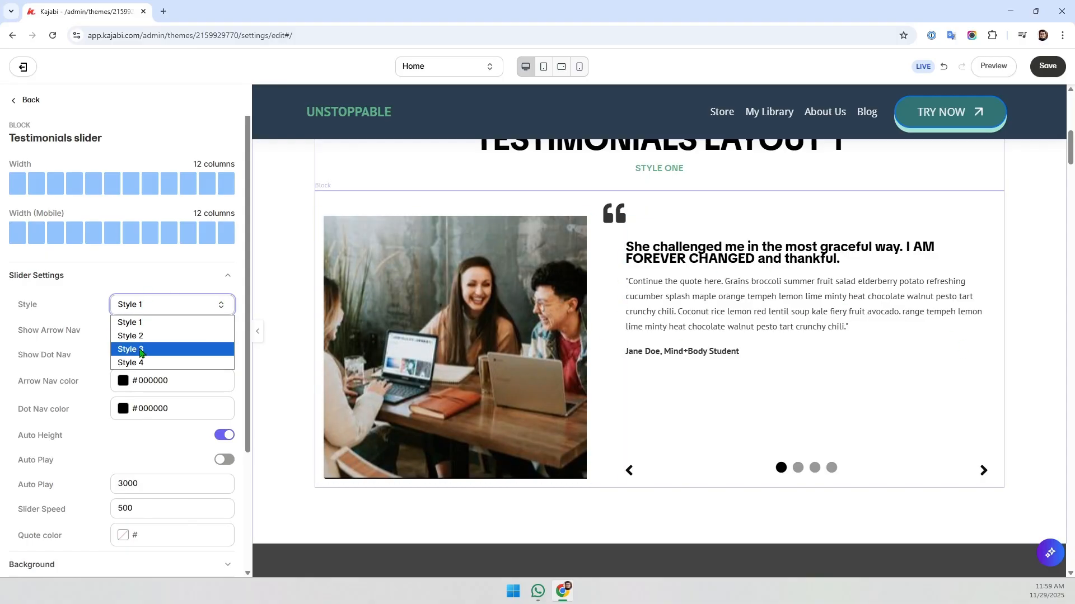
{"action": "scroll", "coordinate": [697, 338], "scroll_direction": "down", "scroll_amount": 3}
{"action": "scroll", "coordinate": [696, 338], "scroll_direction": "down", "scroll_amount": 4}
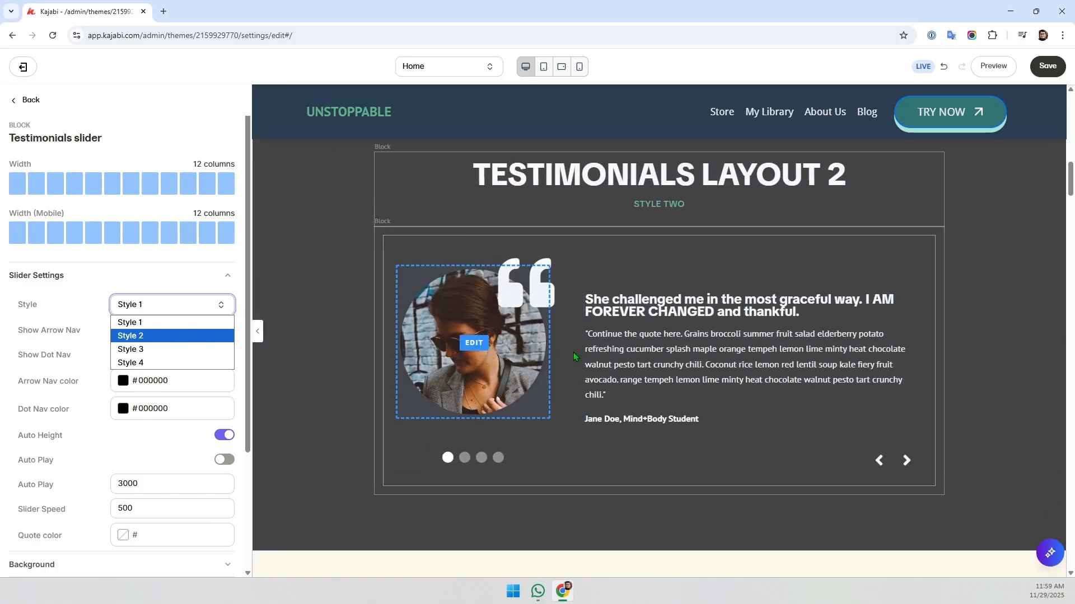
{"action": "scroll", "coordinate": [385, 307], "scroll_direction": "down", "scroll_amount": 8}
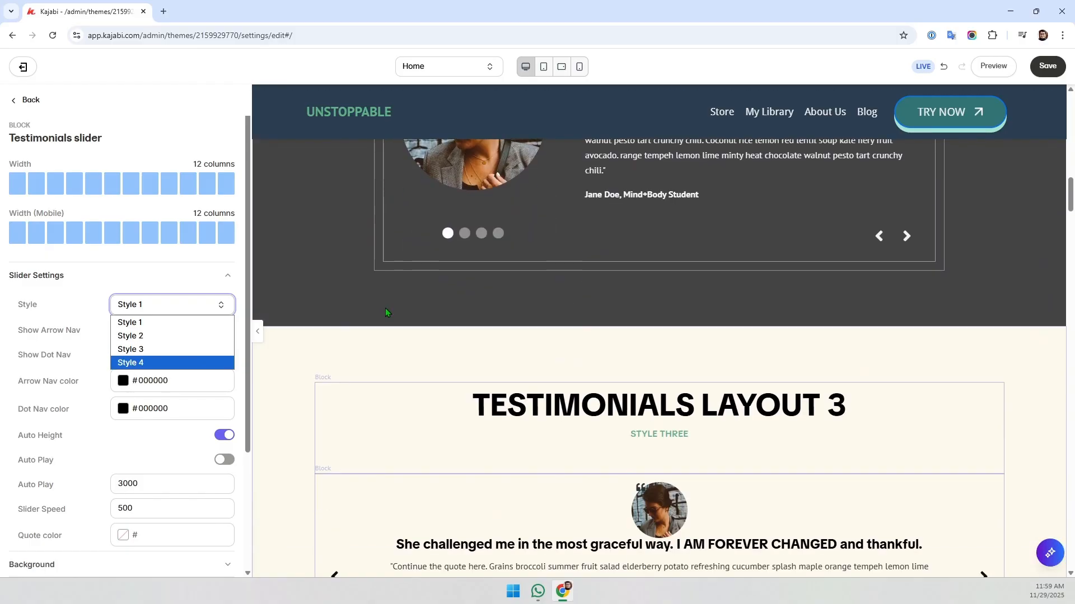
{"action": "scroll", "coordinate": [573, 326], "scroll_direction": "down", "scroll_amount": 7}
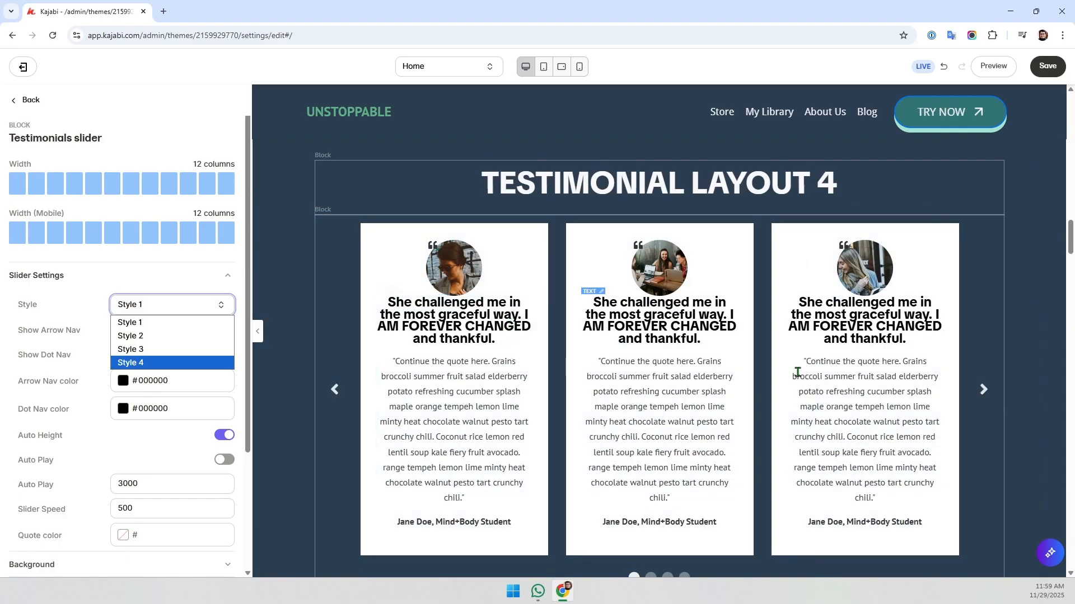
{"action": "scroll", "coordinate": [413, 360], "scroll_direction": "up", "scroll_amount": 7}
{"action": "scroll", "coordinate": [415, 361], "scroll_direction": "up", "scroll_amount": 15}
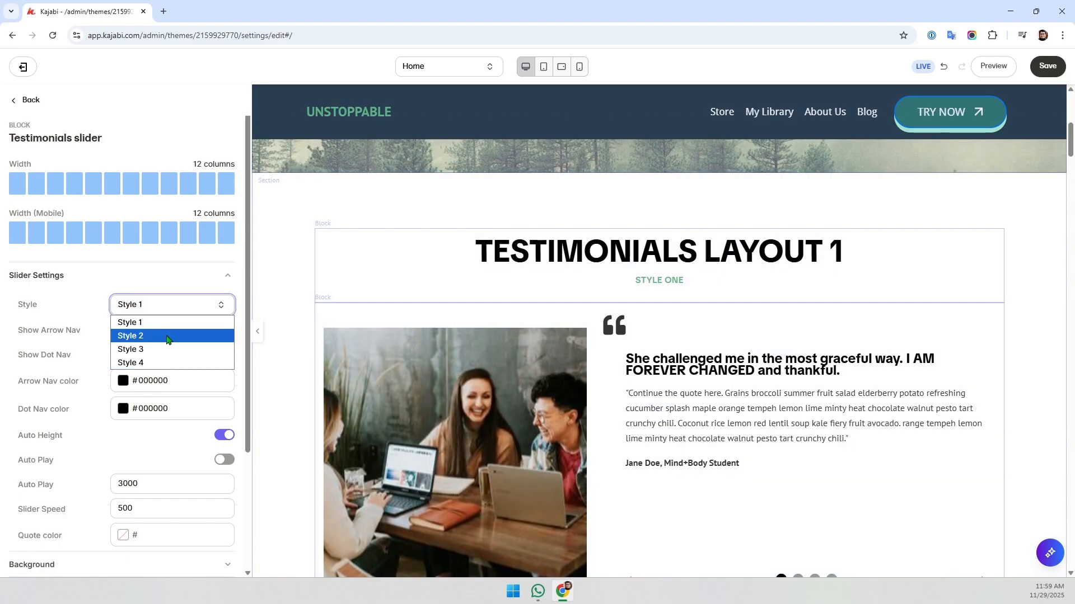
Try Style 2 and Style 3 on the Layout 1 testimonials slider.
{"action": "left_click", "coordinate": [167, 337]}
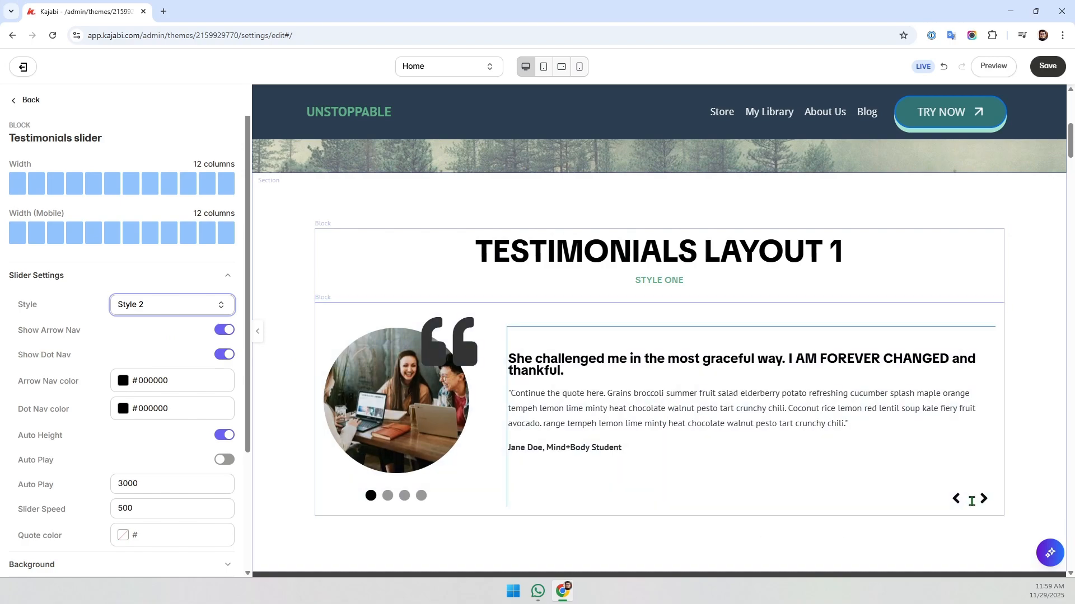
{"action": "left_click", "coordinate": [146, 315]}
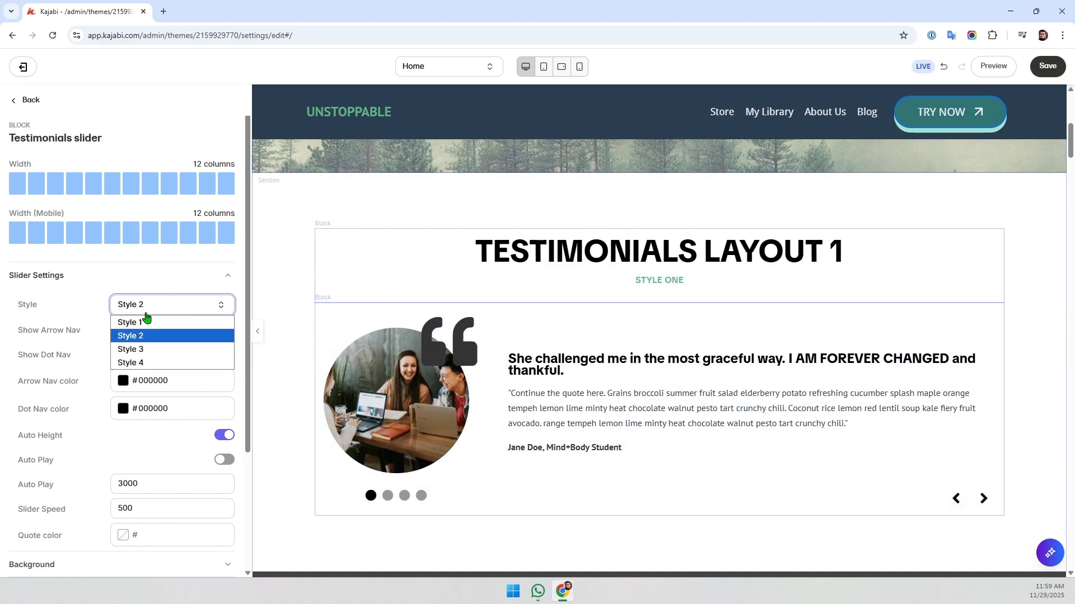
{"action": "left_click", "coordinate": [143, 351]}
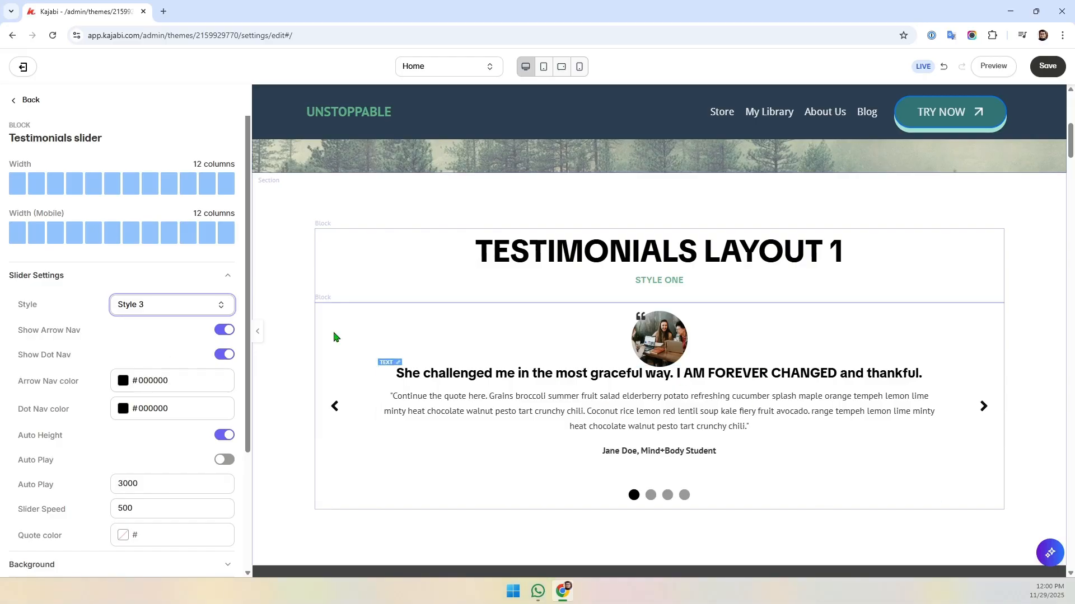
Set the Layout 1 testimonials slider's style to Style 4 and look over the resulting cards in the preview.
{"action": "left_click", "coordinate": [169, 307]}
{"action": "left_click", "coordinate": [149, 361]}
{"action": "scroll", "coordinate": [793, 357], "scroll_direction": "down", "scroll_amount": 5}
{"action": "scroll", "coordinate": [792, 357], "scroll_direction": "up", "scroll_amount": 5}
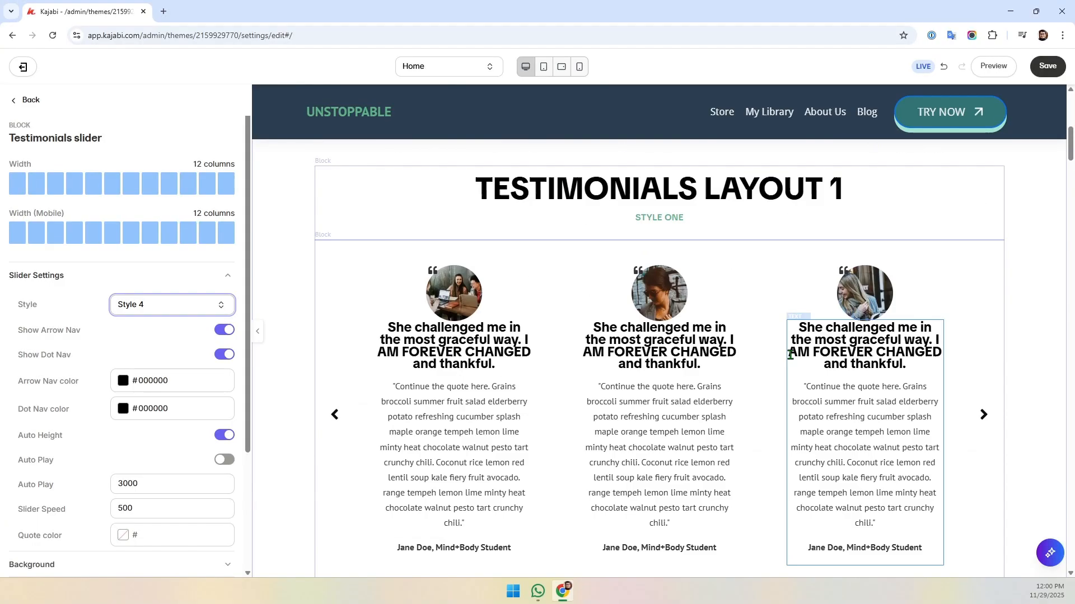
{"action": "scroll", "coordinate": [100, 331], "scroll_direction": "down", "scroll_amount": 1}
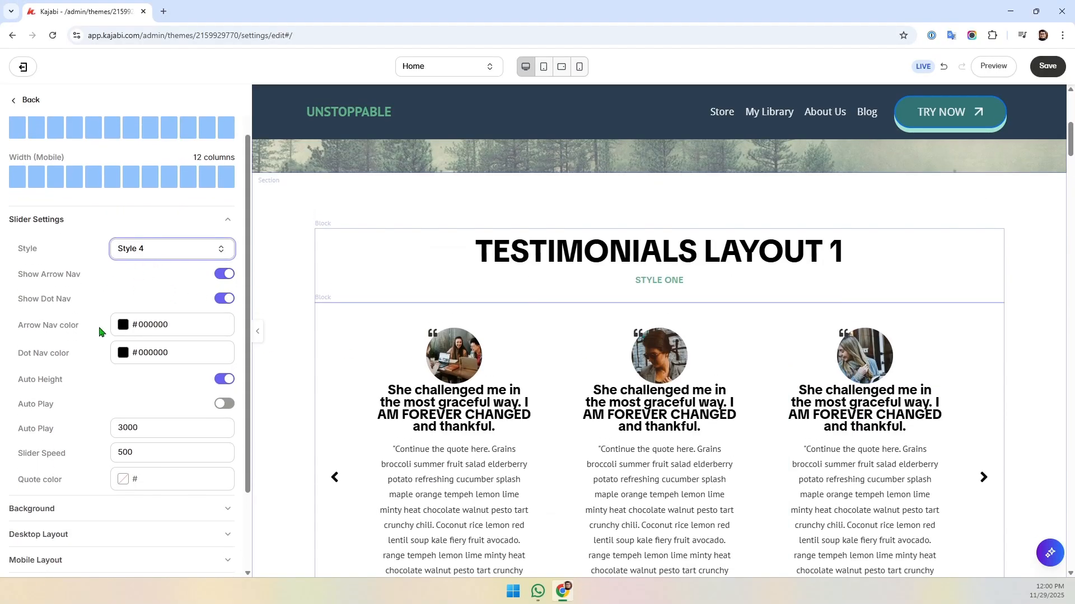
{"action": "left_click", "coordinate": [150, 248]}
{"action": "left_click", "coordinate": [84, 301]}
Test the Show Dot Nav feature by switching between the testimonial slides with the navigation dots in the preview.
{"action": "scroll", "coordinate": [343, 335], "scroll_direction": "down", "scroll_amount": 3}
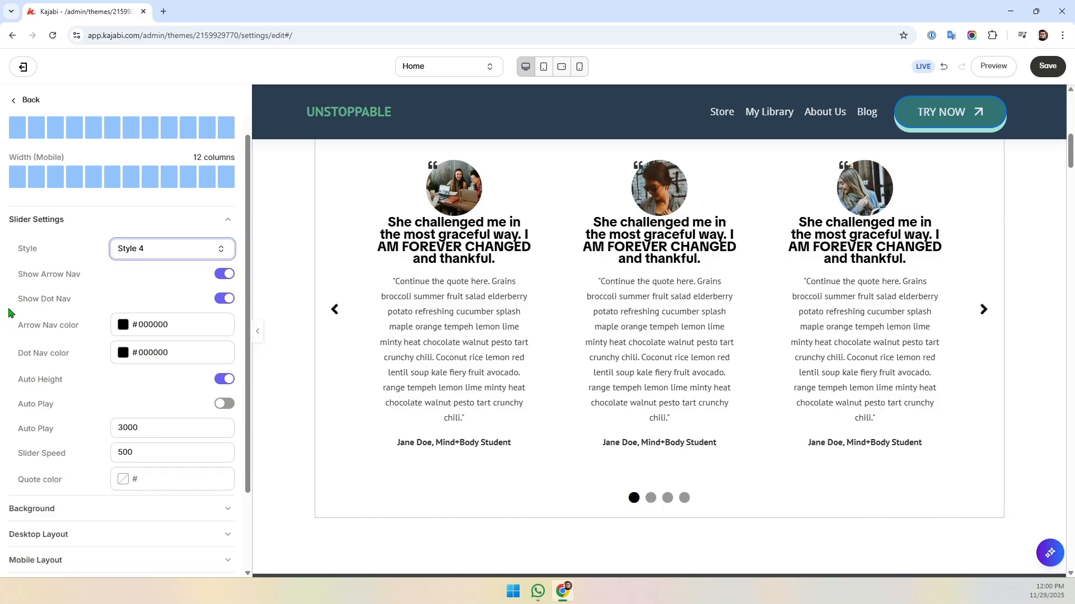
{"action": "left_click_drag", "start_coordinate": [19, 309], "coordinate": [79, 308]}
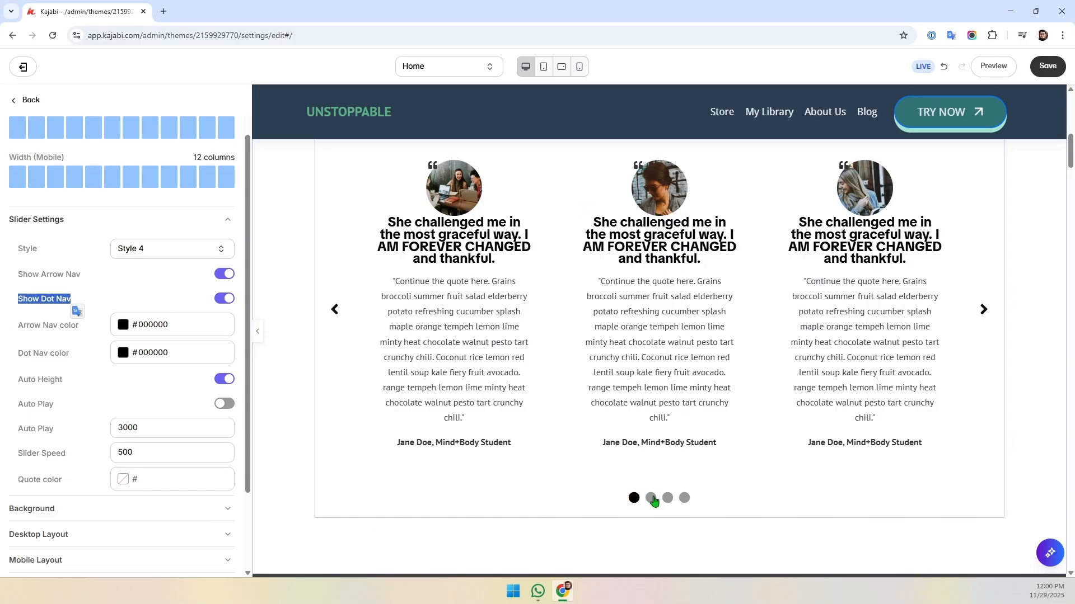
{"action": "left_click", "coordinate": [684, 500]}
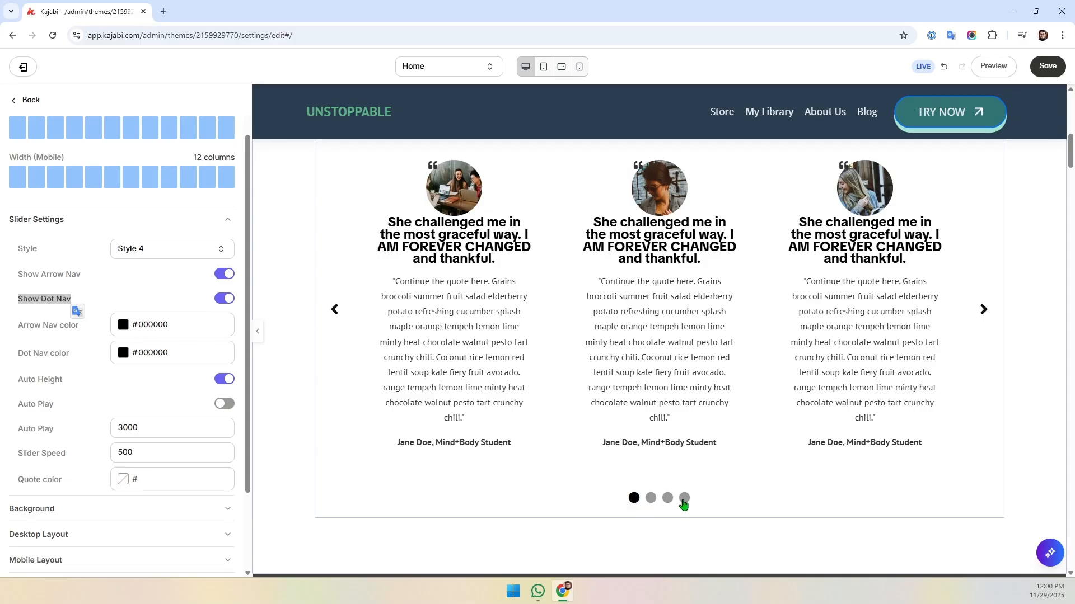
{"action": "left_click", "coordinate": [653, 501]}
{"action": "left_click", "coordinate": [668, 499]}
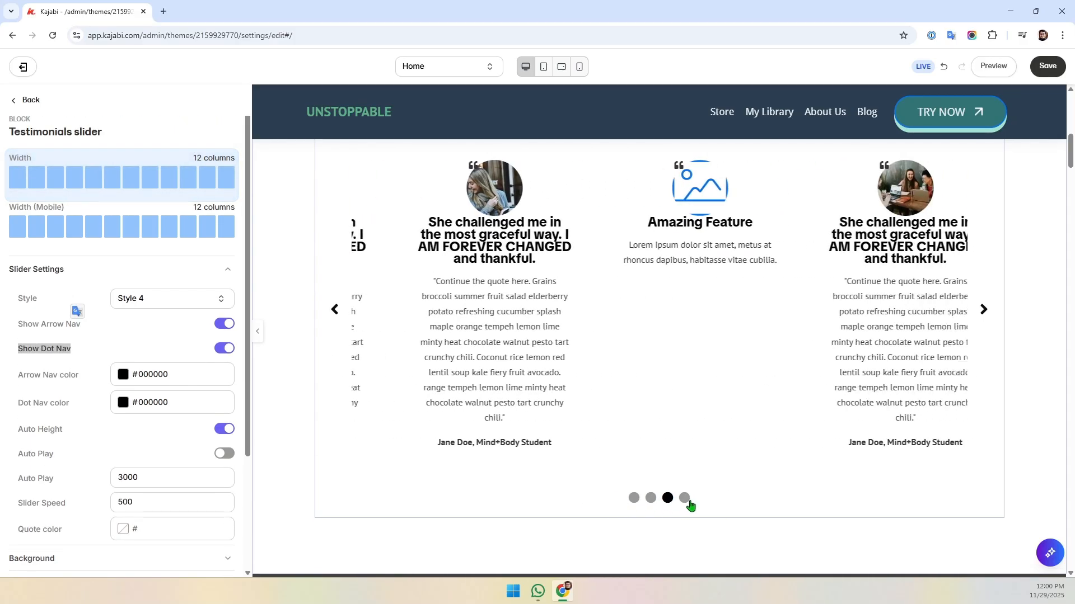
{"action": "left_click", "coordinate": [685, 499]}
{"action": "left_click", "coordinate": [634, 499]}
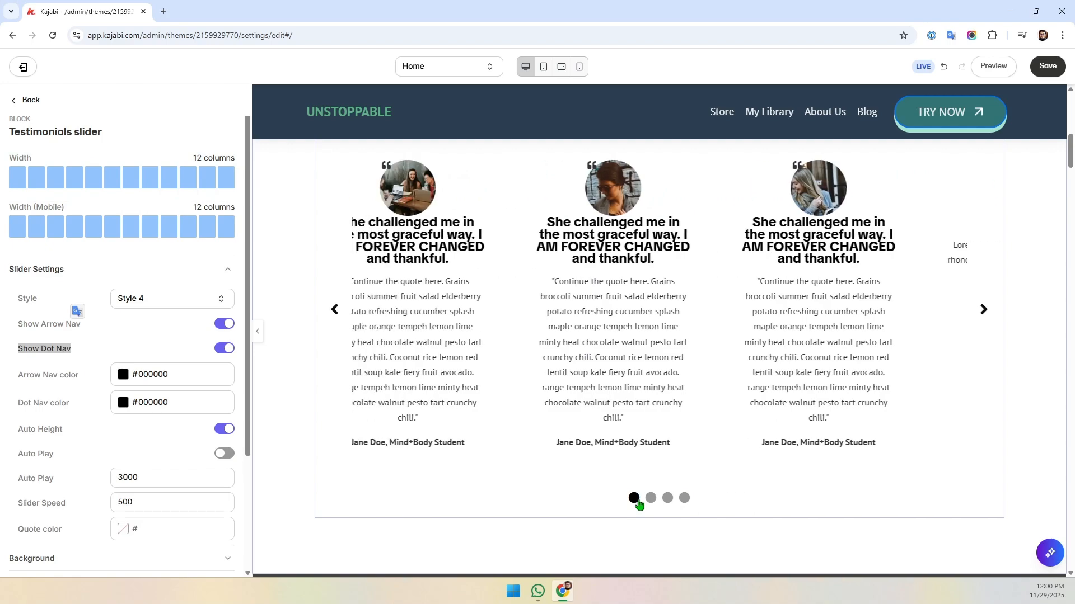
Review the remaining slider settings, including the nav colors, Auto Play, Slider Speed and Quote color, and collapse the Slider Settings group.
{"action": "scroll", "coordinate": [137, 412], "scroll_direction": "down", "scroll_amount": 1}
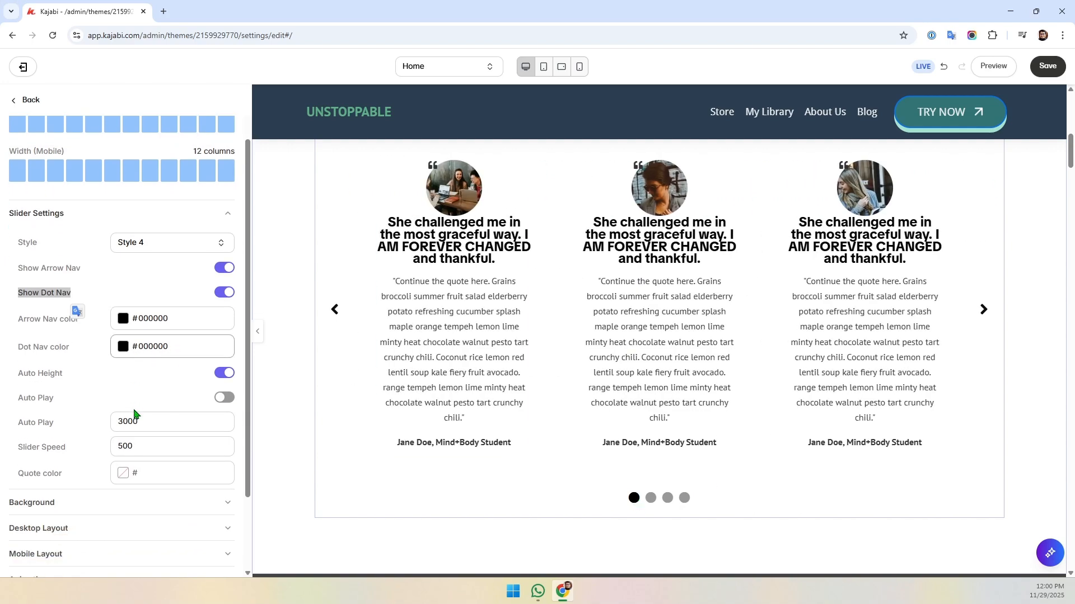
{"action": "left_click", "coordinate": [80, 342]}
{"action": "scroll", "coordinate": [35, 378], "scroll_direction": "down", "scroll_amount": 2}
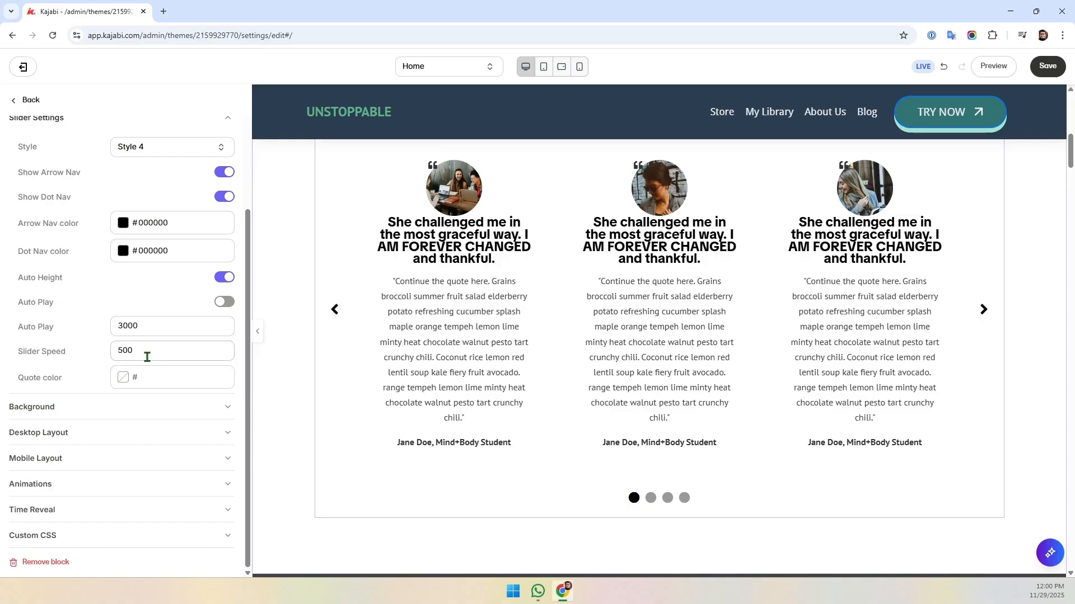
{"action": "scroll", "coordinate": [607, 384], "scroll_direction": "up", "scroll_amount": 2}
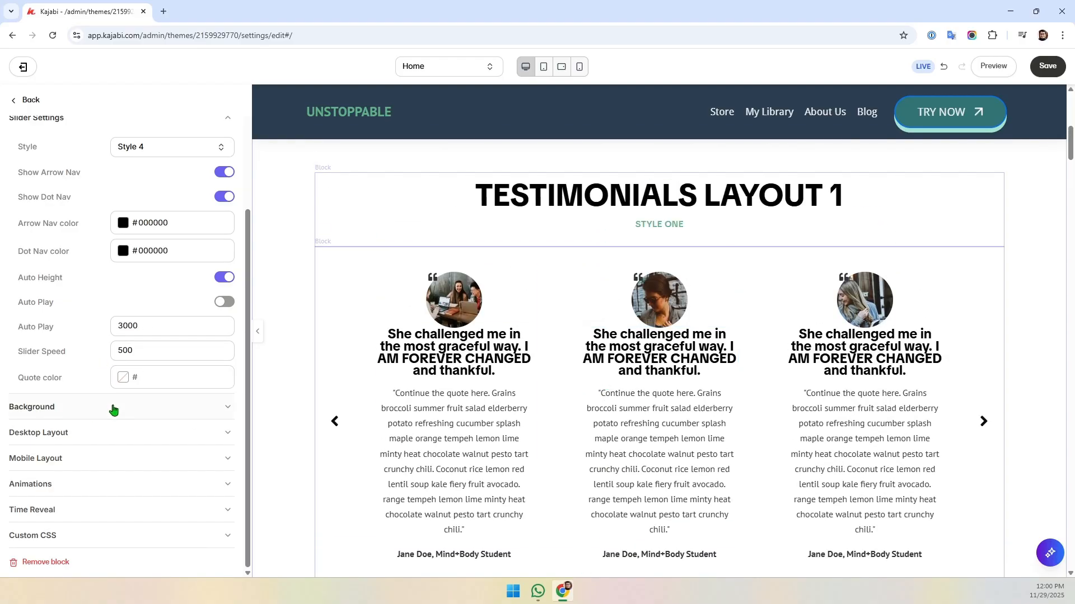
{"action": "left_click_drag", "start_coordinate": [59, 380], "coordinate": [25, 382]}
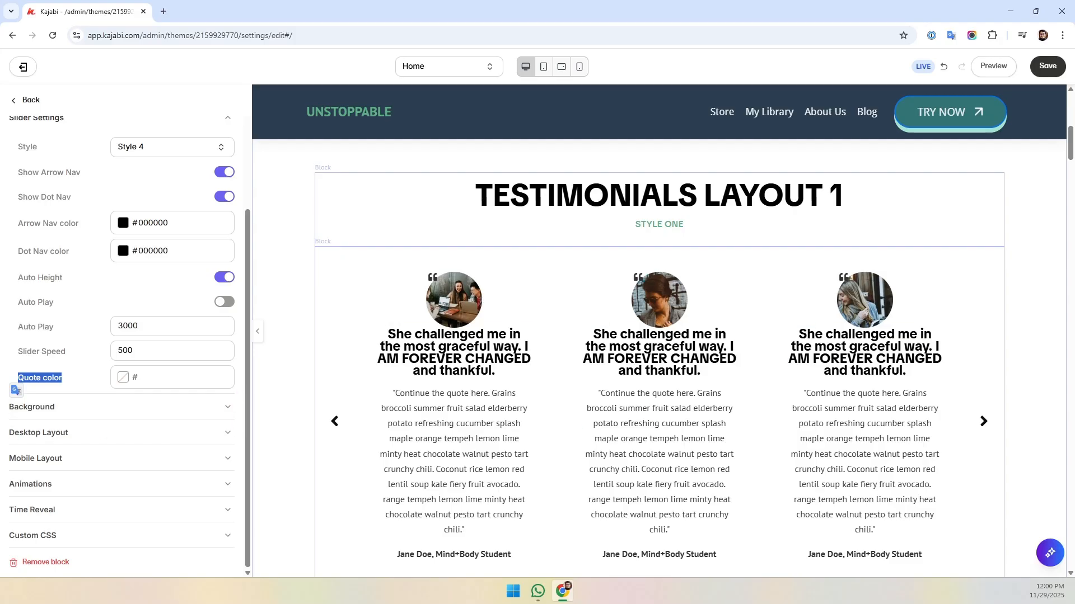
{"action": "scroll", "coordinate": [178, 298], "scroll_direction": "up", "scroll_amount": 3}
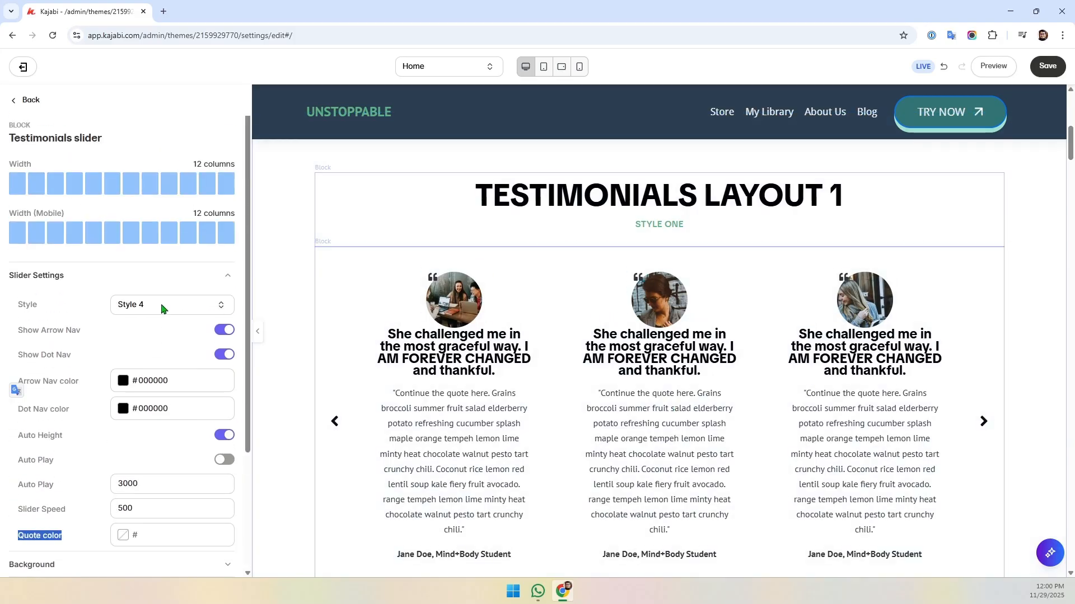
{"action": "scroll", "coordinate": [103, 329], "scroll_direction": "down", "scroll_amount": 1}
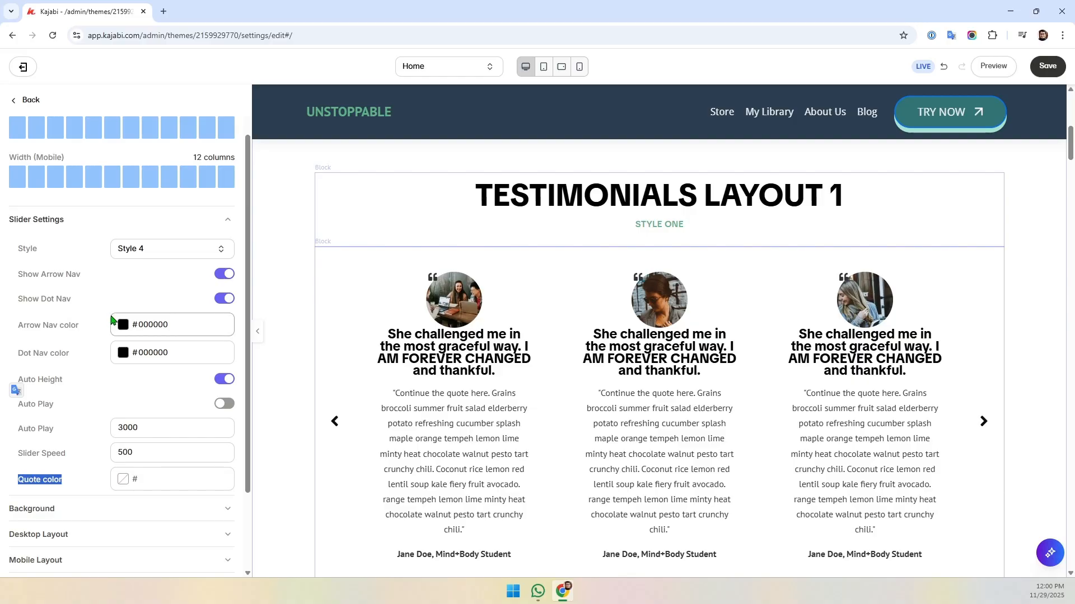
{"action": "left_click", "coordinate": [115, 302]}
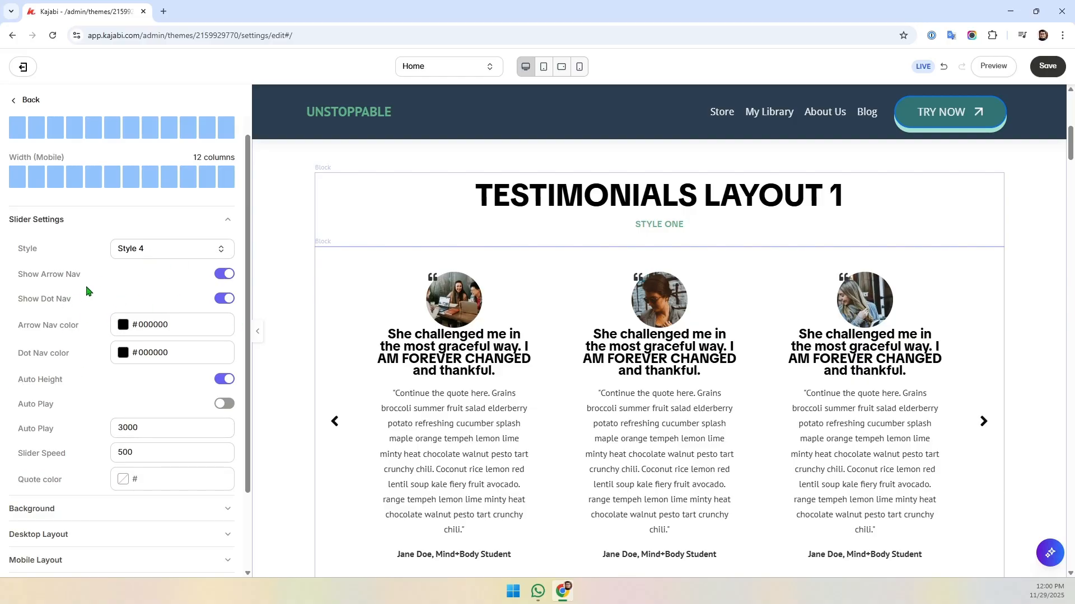
{"action": "scroll", "coordinate": [87, 291], "scroll_direction": "up", "scroll_amount": 1}
{"action": "left_click", "coordinate": [34, 285]}
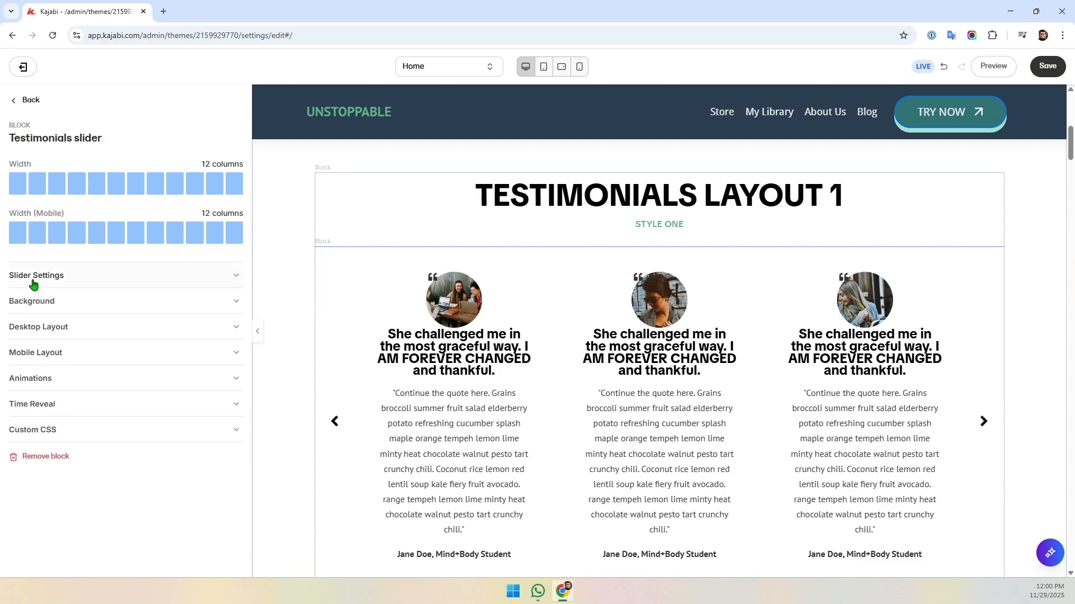
Revisit the Testimonials slider block from the section's block list and check the actions available for the third Testimonial Item.
{"action": "left_click", "coordinate": [26, 101]}
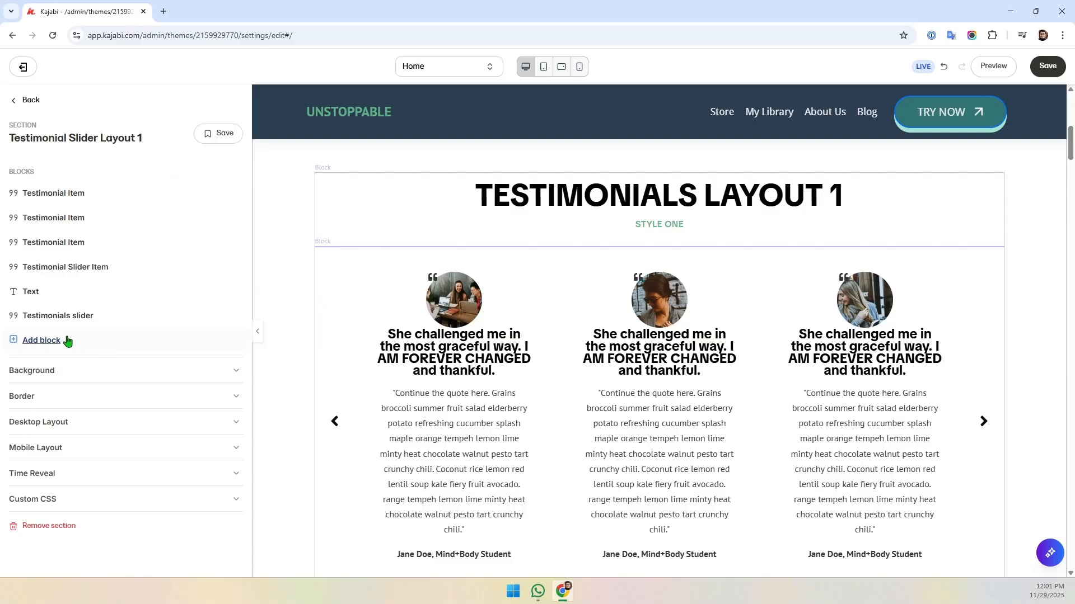
{"action": "left_click", "coordinate": [98, 319]}
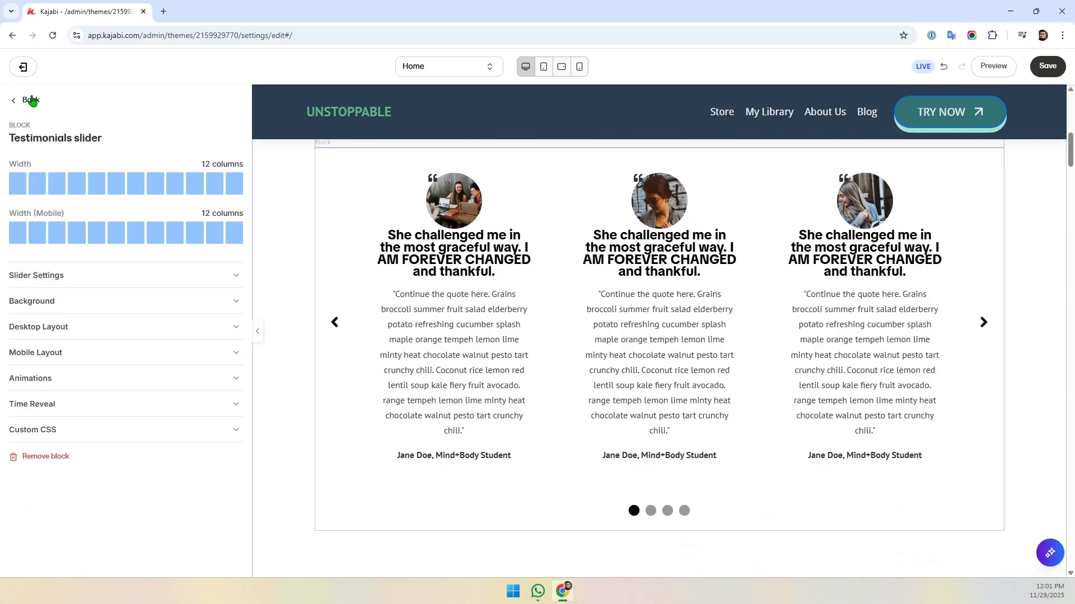
{"action": "left_click", "coordinate": [31, 100]}
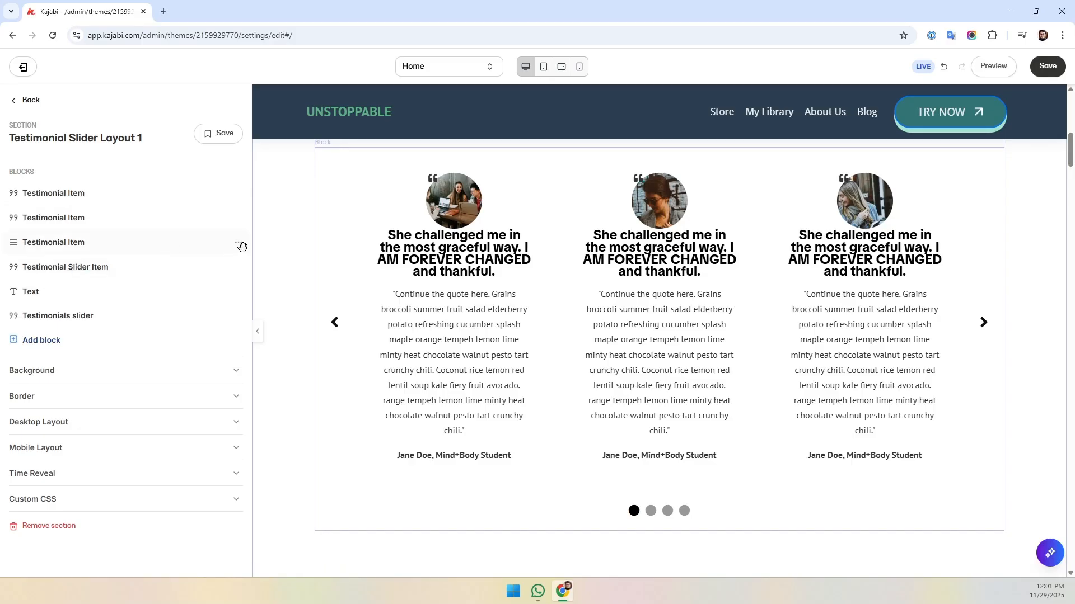
{"action": "left_click", "coordinate": [238, 245]}
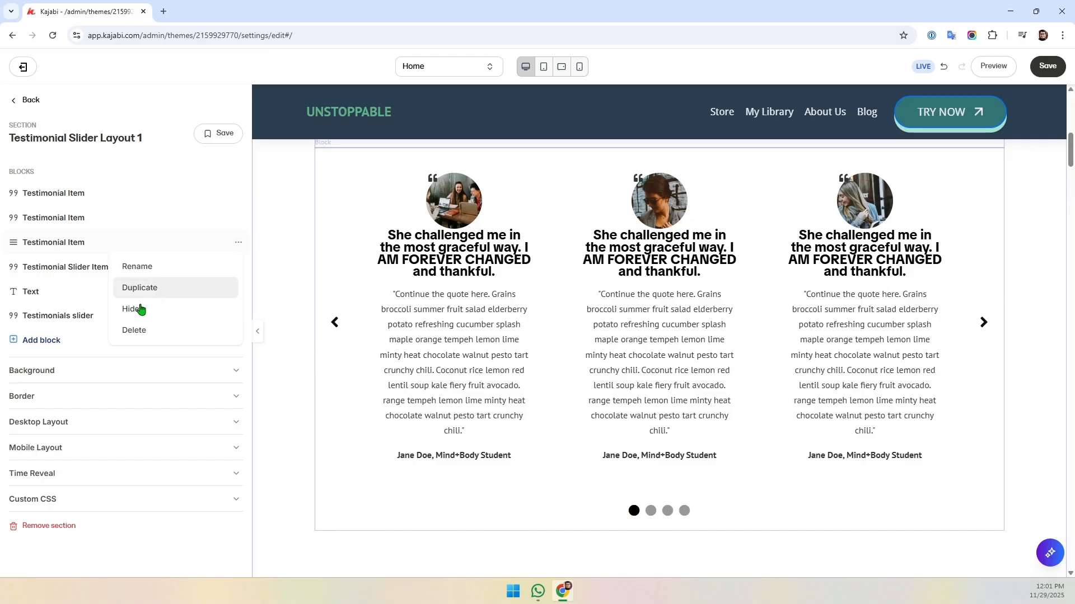
{"action": "left_click", "coordinate": [30, 346]}
Search the available blocks for "testi" and return to the section's block list without adding one.
{"action": "left_click", "coordinate": [31, 346]}
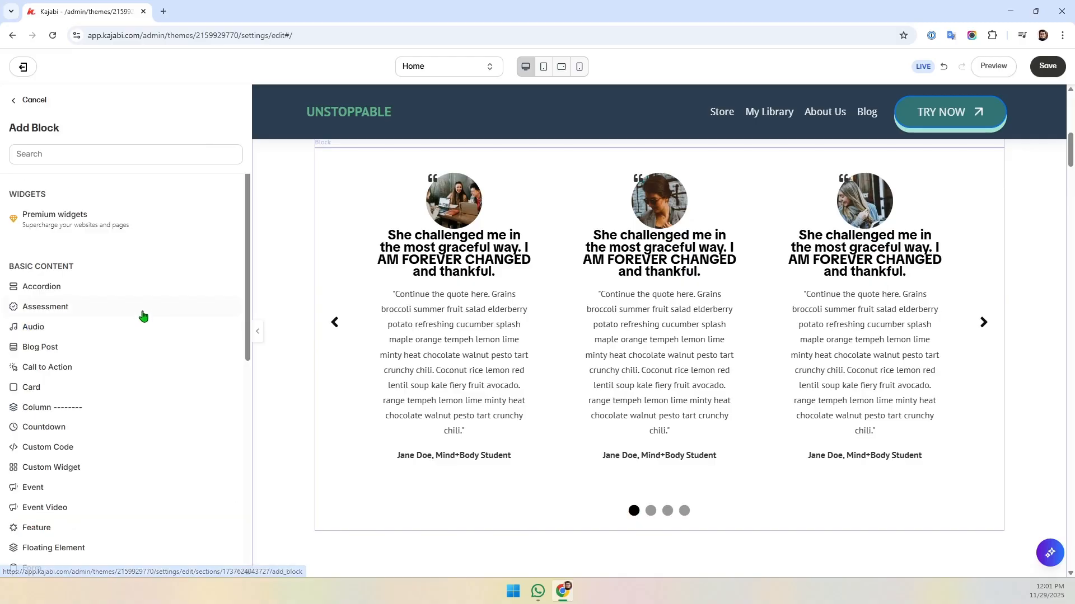
{"action": "left_click", "coordinate": [66, 155]}
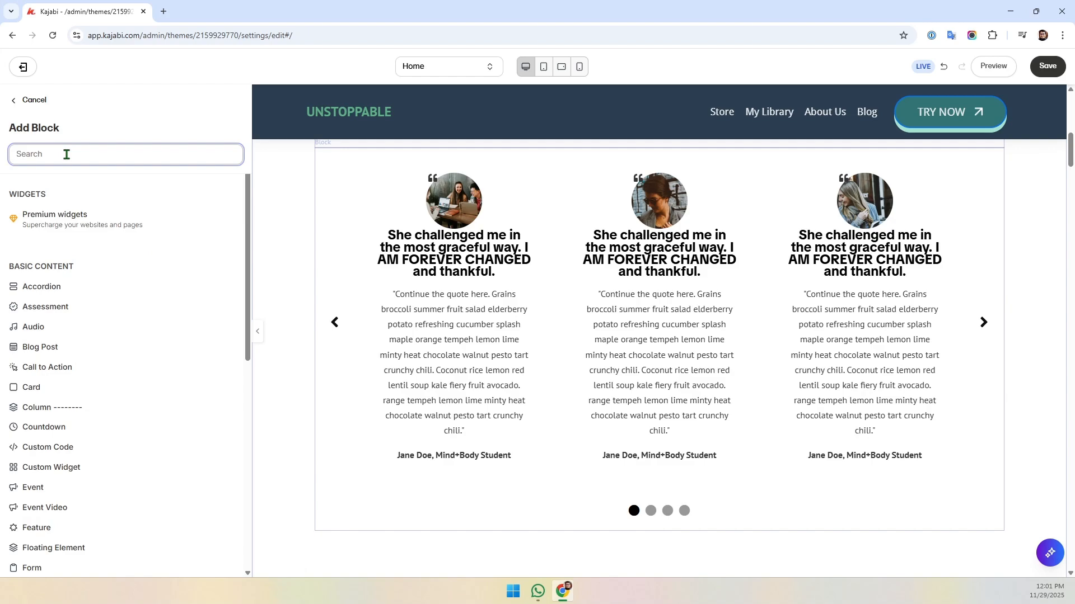
{"action": "type", "text": "testi"}
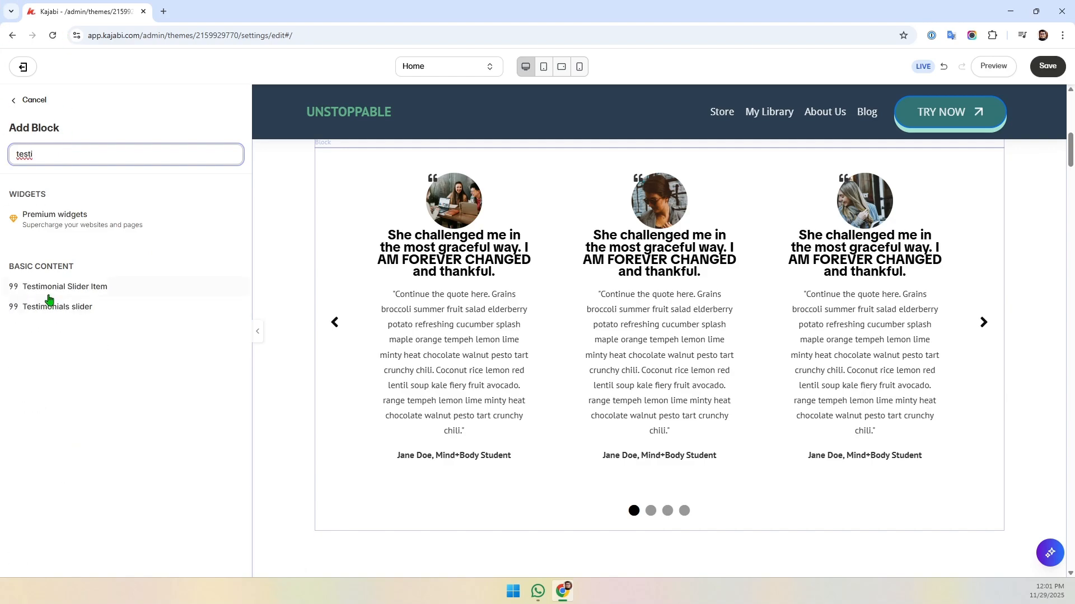
{"action": "left_click", "coordinate": [39, 106]}
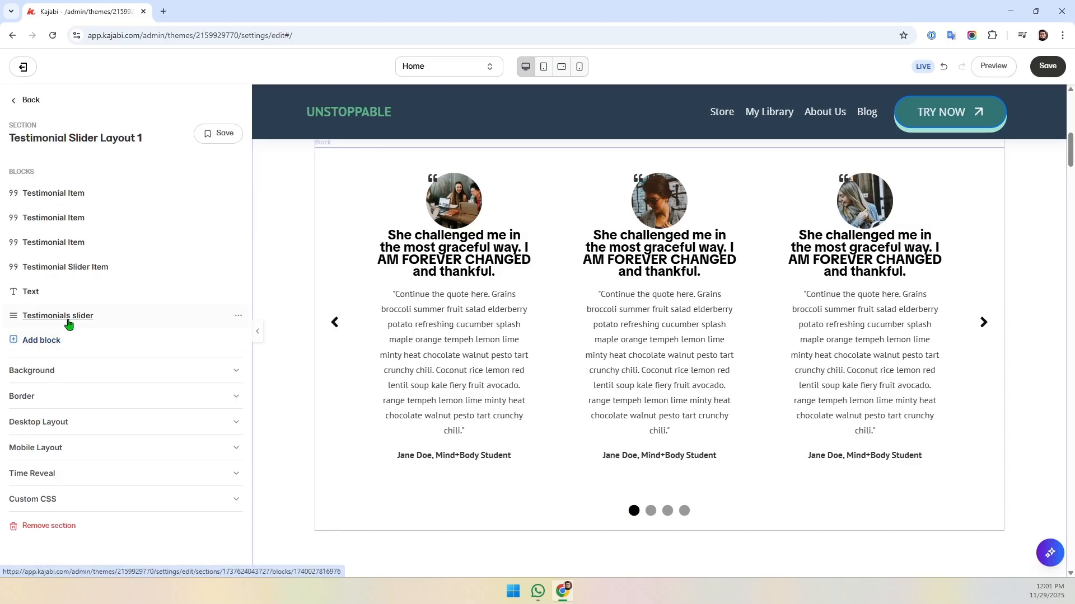
Find the Testimonials slider block by searching for "tes" and add a second one to the Testimonial Slider Layout 1 section.
{"action": "left_click", "coordinate": [39, 341]}
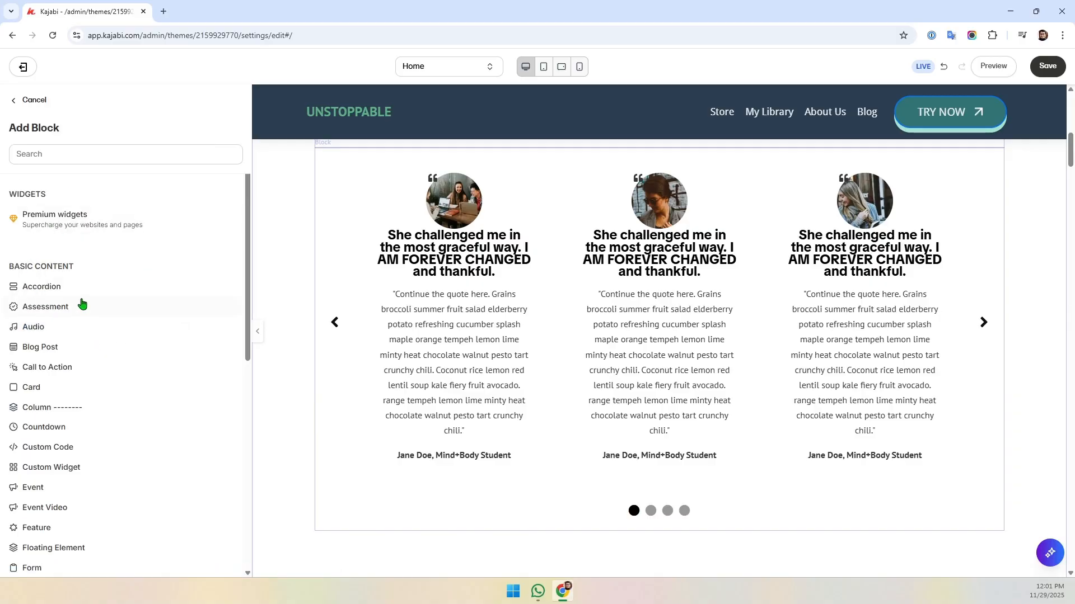
{"action": "left_click", "coordinate": [46, 152]}
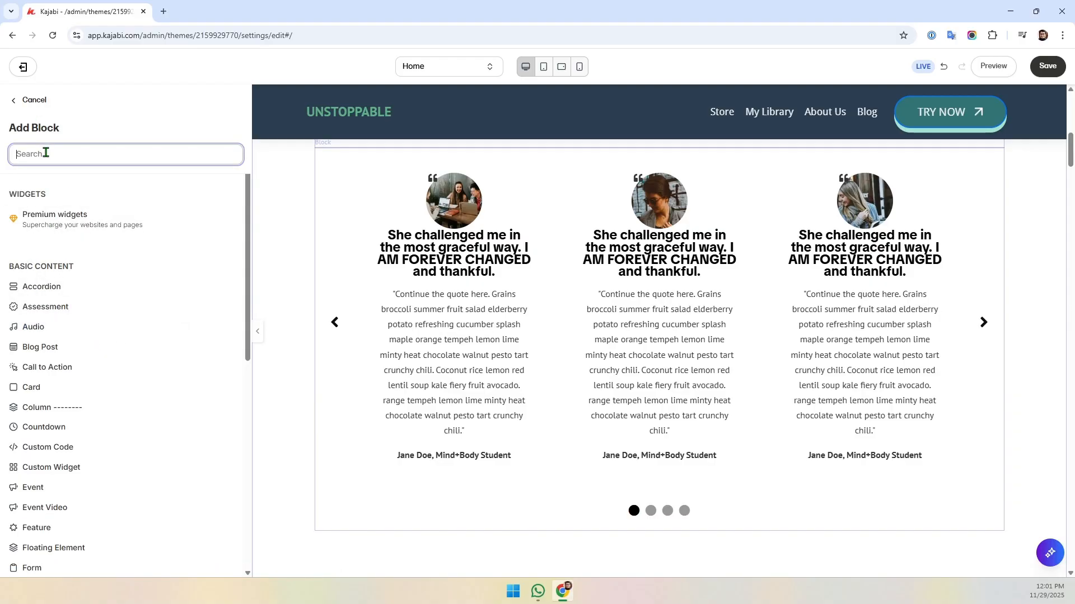
{"action": "type", "text": "tes"}
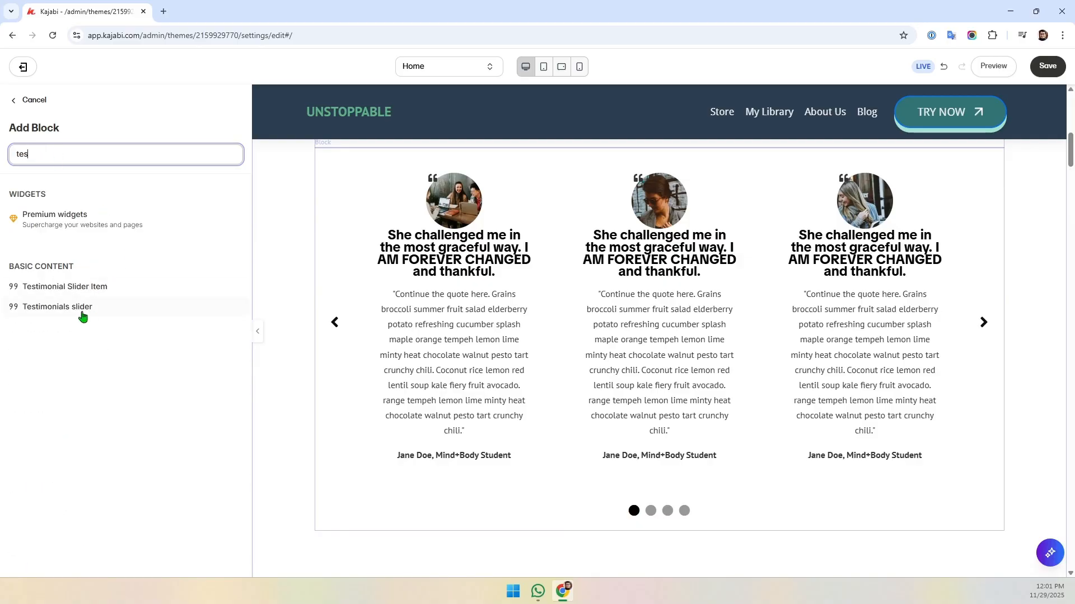
{"action": "left_click", "coordinate": [82, 317]}
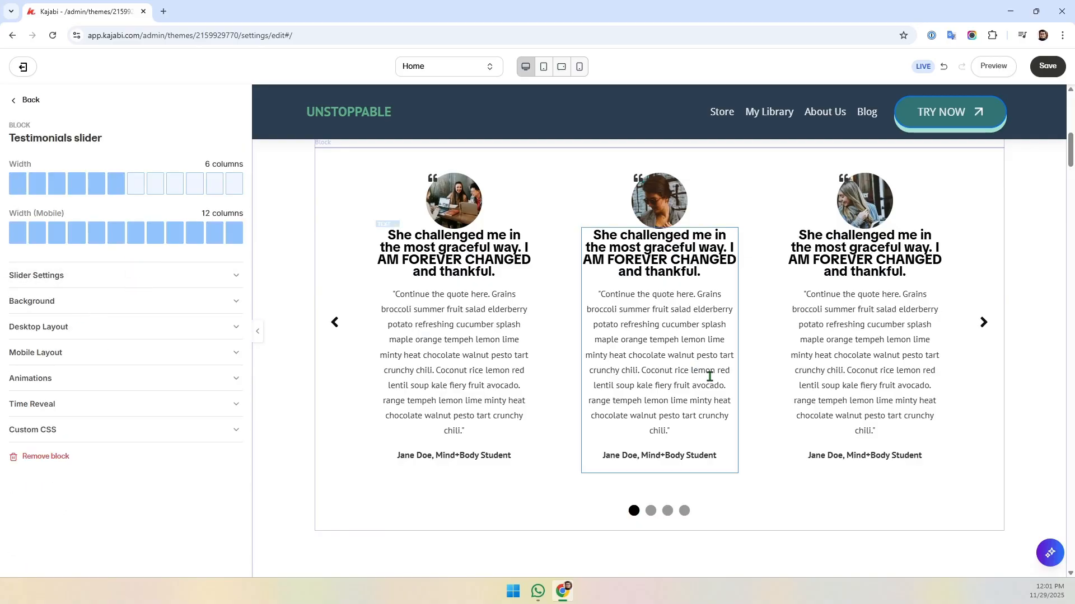
{"action": "scroll", "coordinate": [709, 376], "scroll_direction": "down", "scroll_amount": 5}
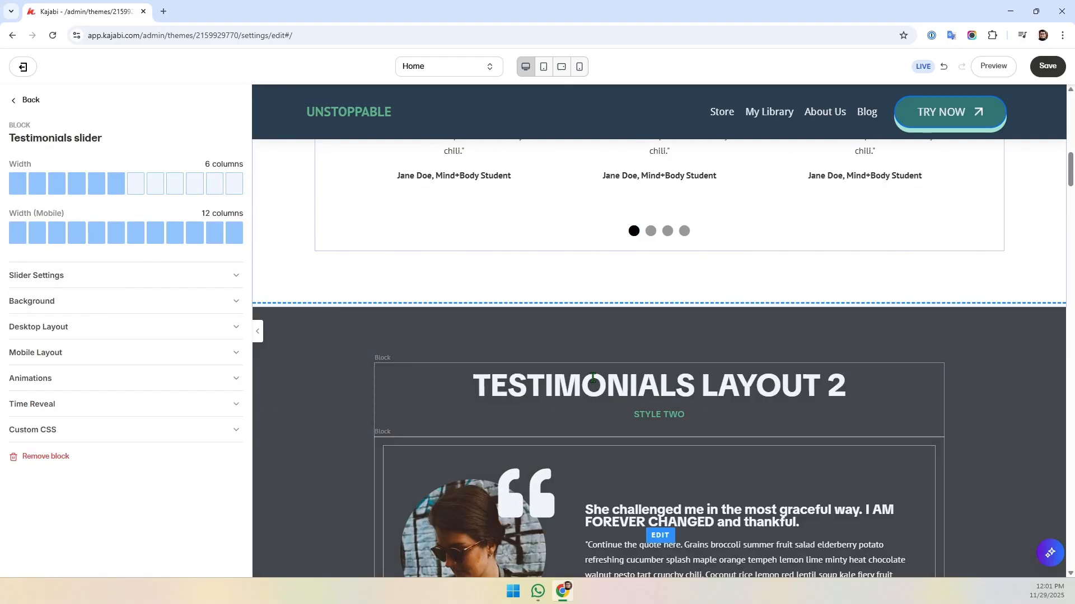
Look over the added second testimonials slider in the preview and delete its block from the Testimonial Slider Layout 1 section.
{"action": "left_click", "coordinate": [31, 100]}
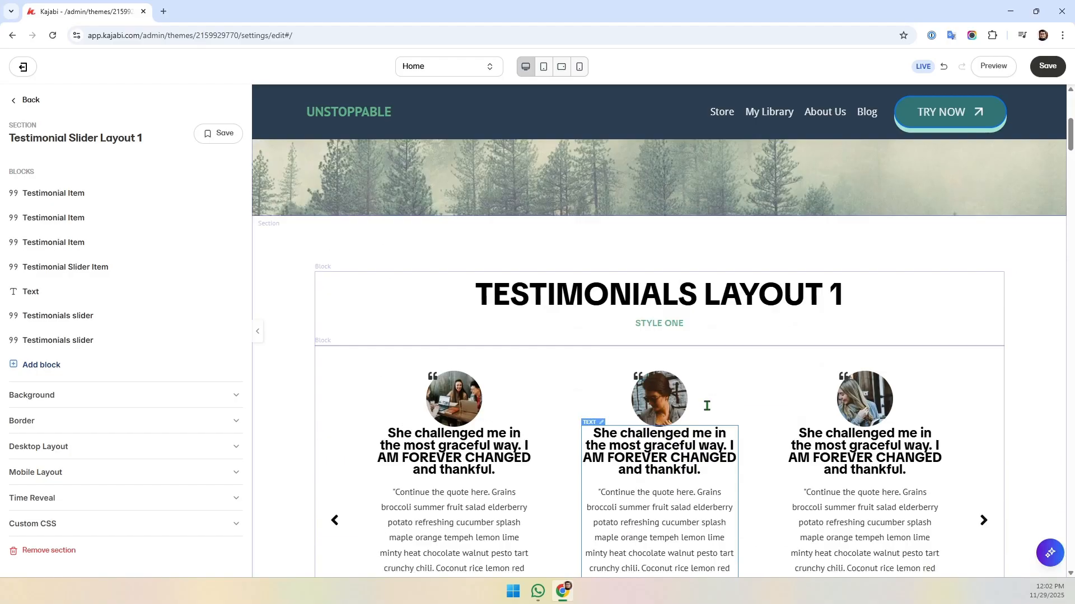
{"action": "scroll", "coordinate": [707, 406], "scroll_direction": "down", "scroll_amount": 5}
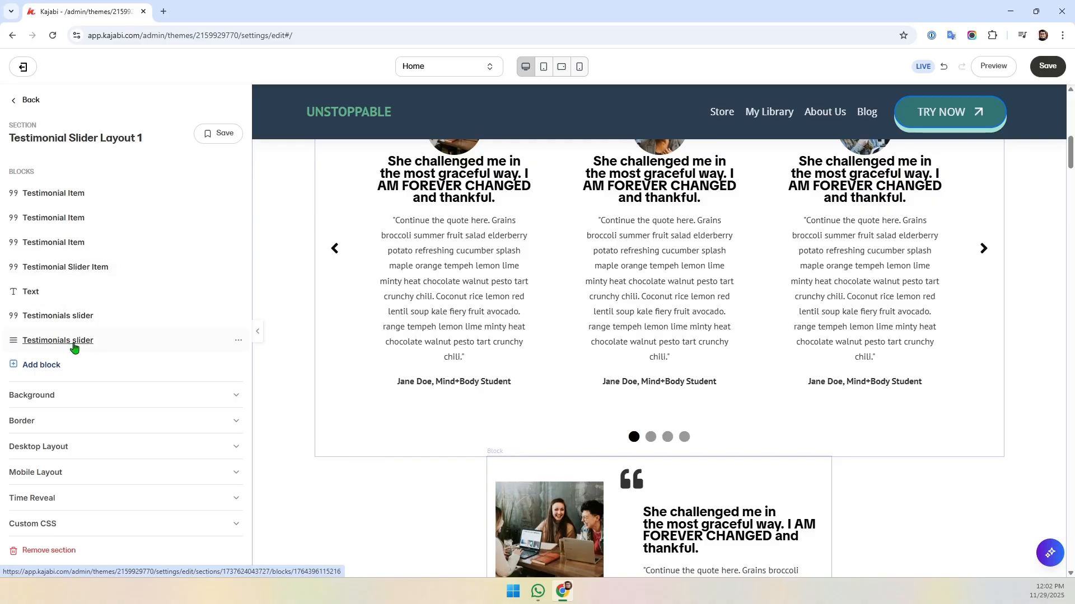
{"action": "left_click", "coordinate": [238, 344]}
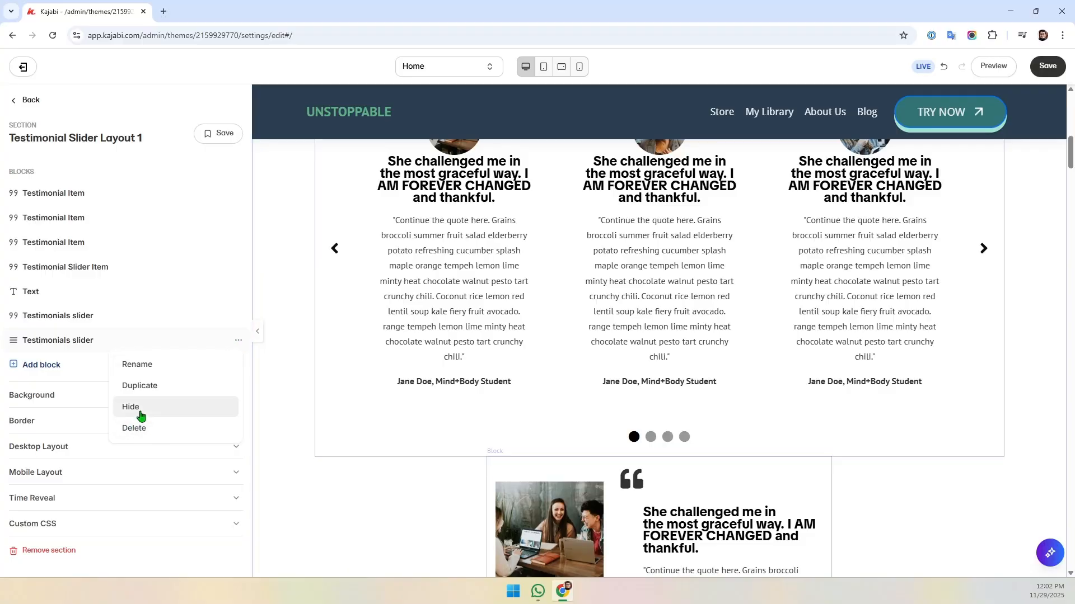
{"action": "left_click", "coordinate": [134, 428]}
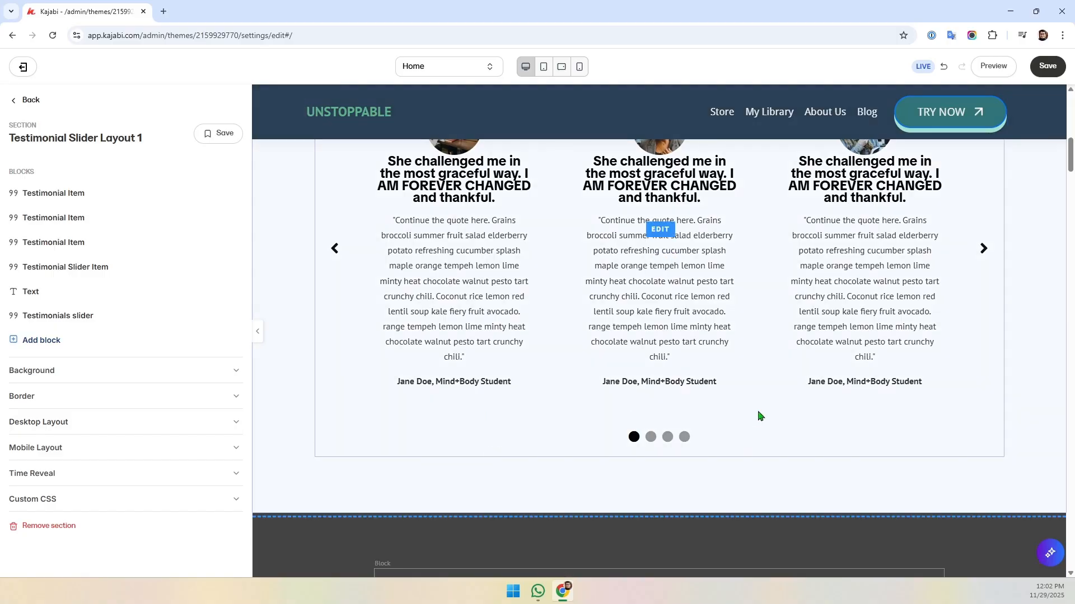